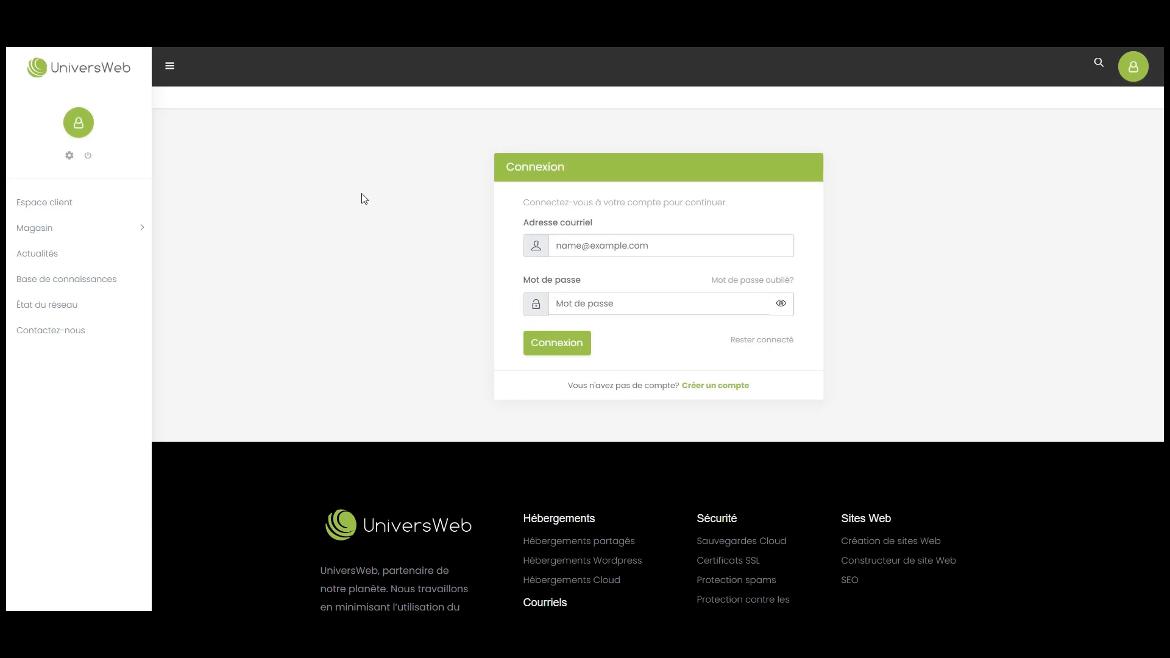
# Go through Base de connaissance > Courriels > professional mail to the Gmail article, and scroll to its IMAP/SMTP/POP3 server table.
pyautogui.scroll(-5, 362, 198)
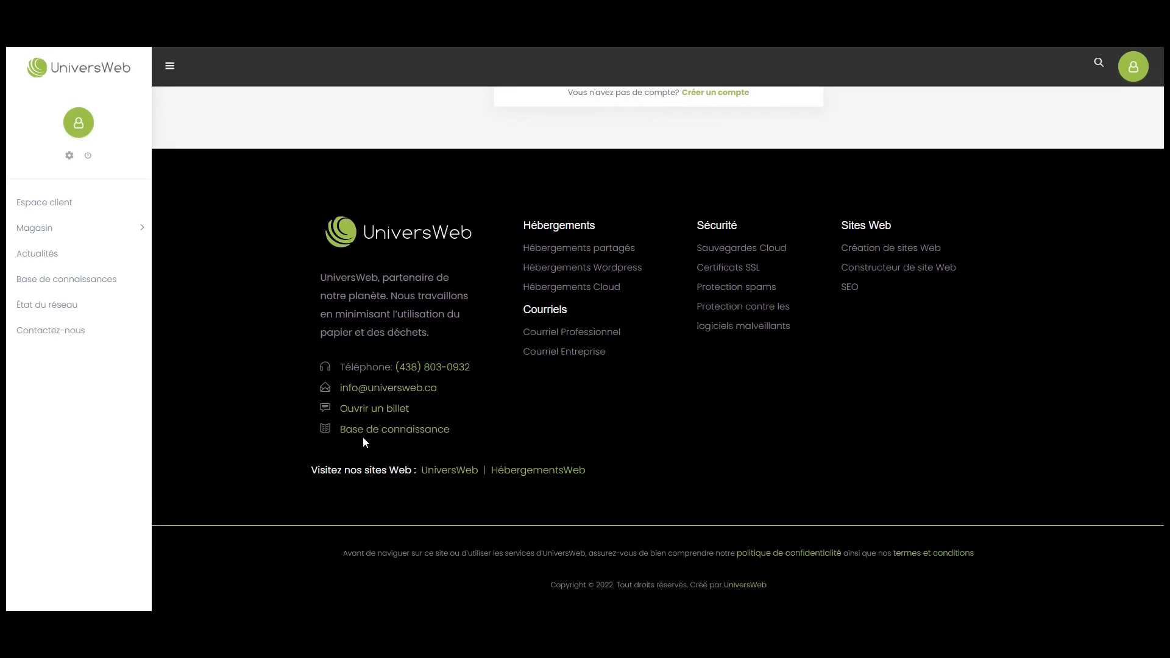
pyautogui.click(400, 435)
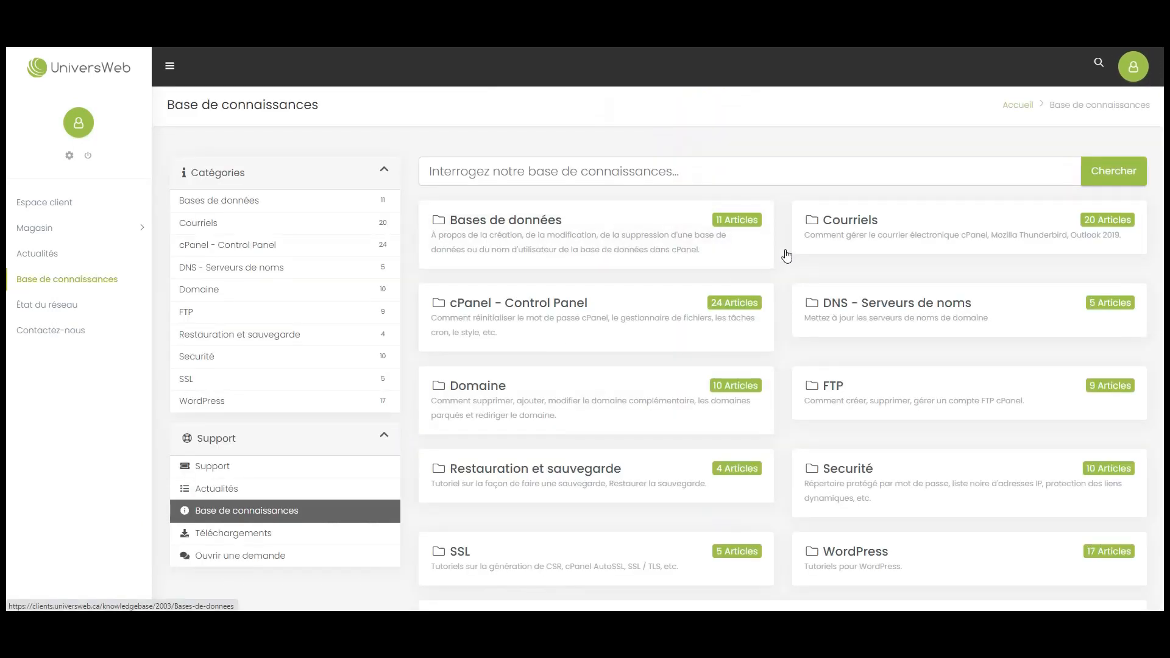
pyautogui.click(834, 234)
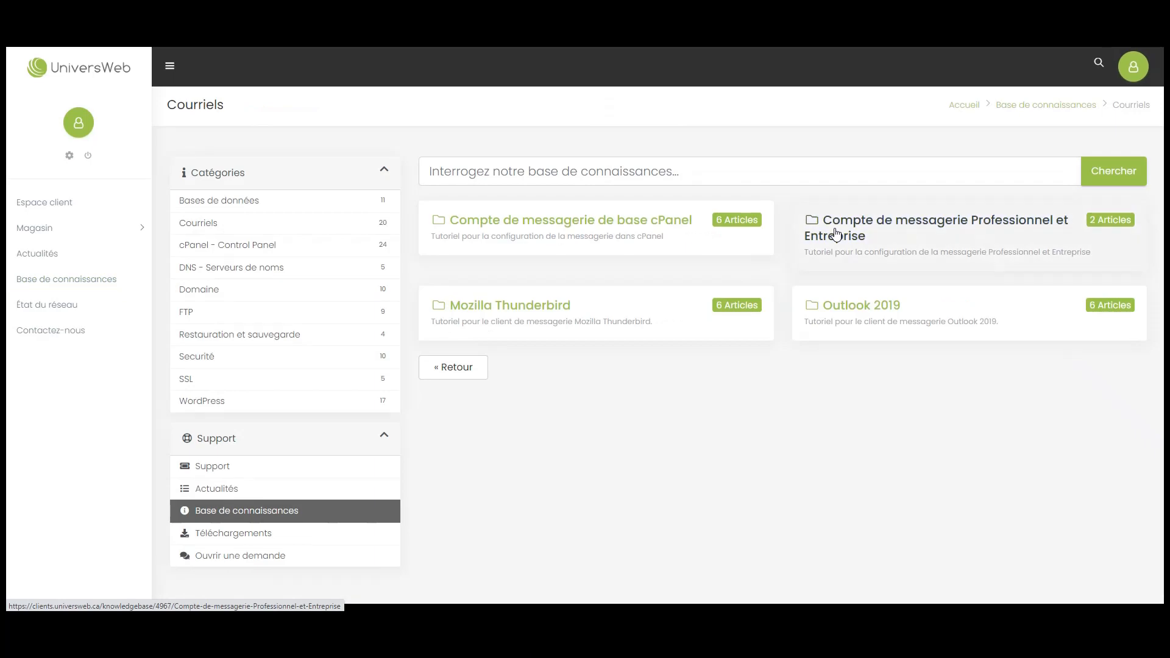
pyautogui.click(891, 231)
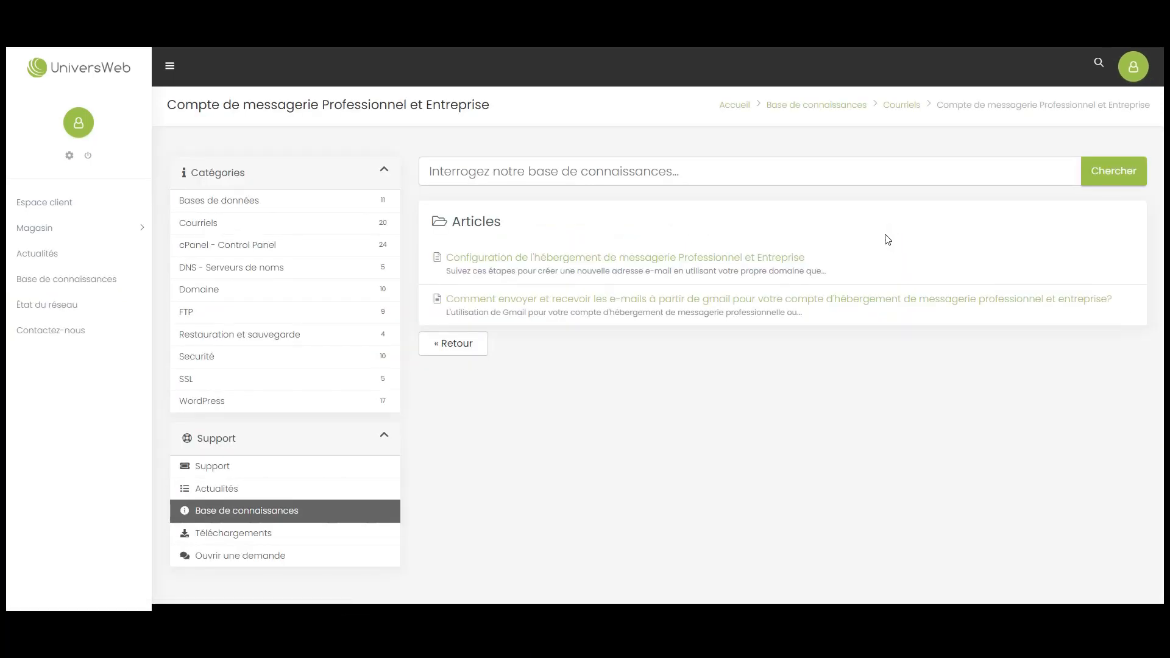
pyautogui.click(845, 304)
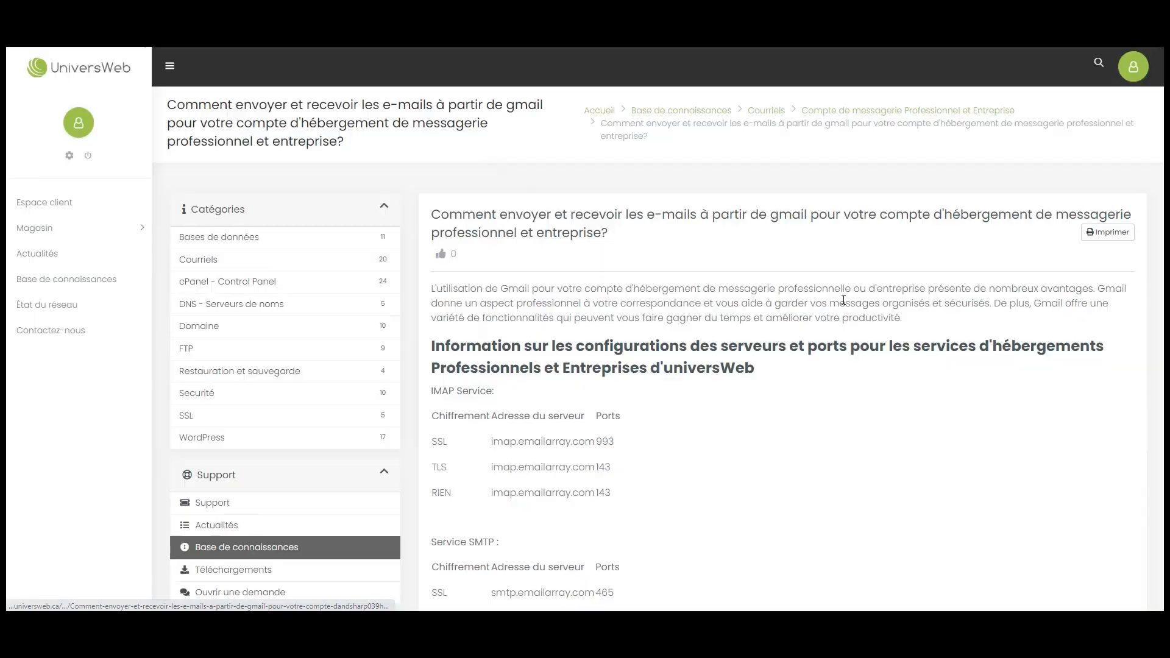
pyautogui.scroll(-3, 841, 299)
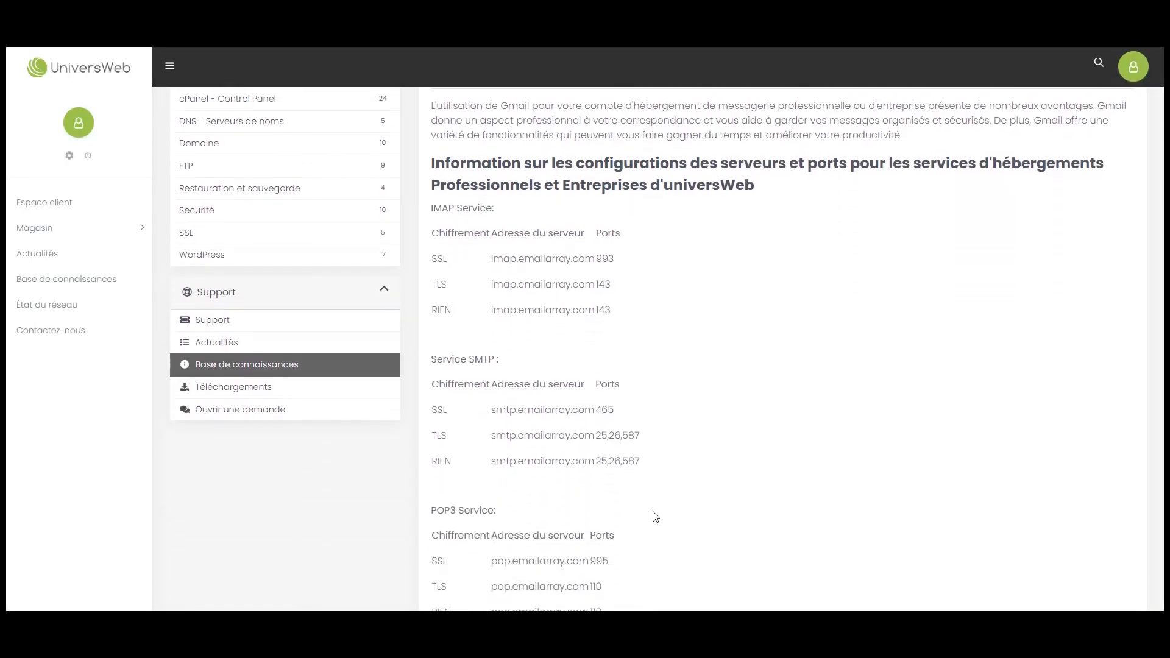
pyautogui.scroll(-2, 655, 516)
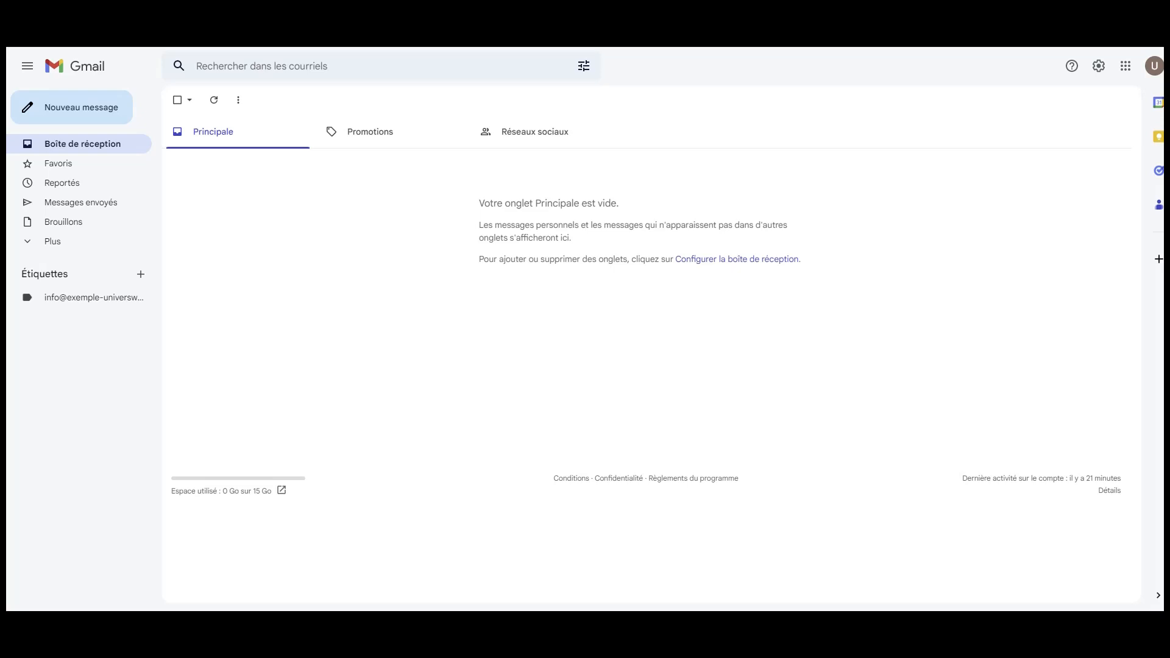
# Open Gmail's Comptes et importation settings and start adding a mail account to check.
pyautogui.click(1098, 67)
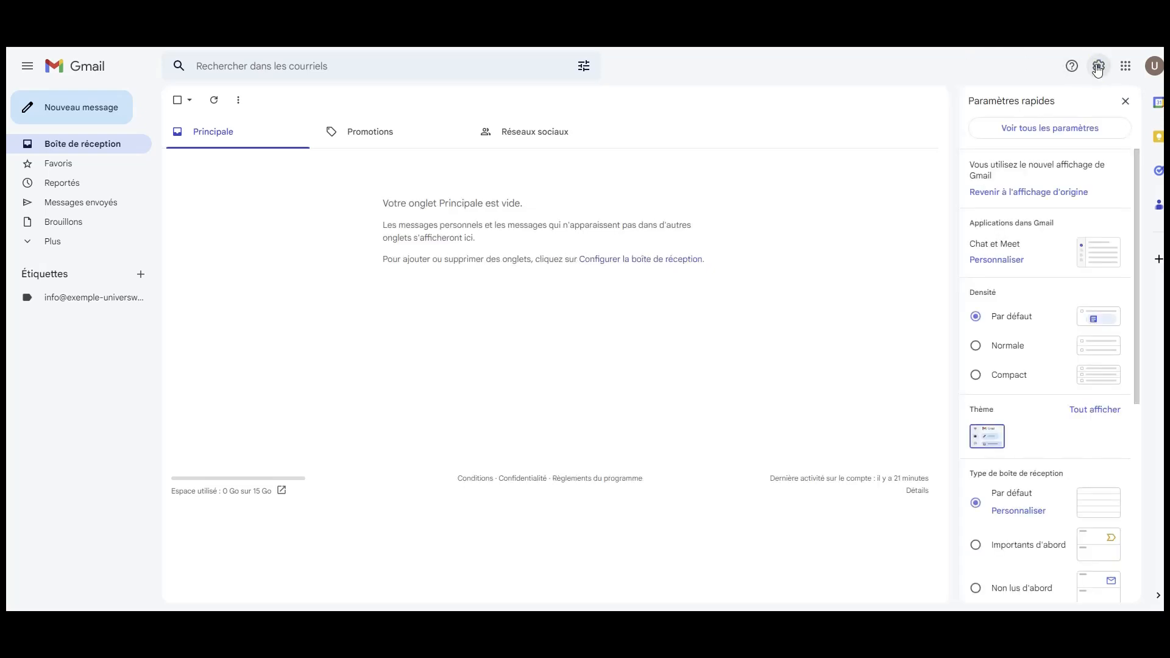
pyautogui.click(1104, 130)
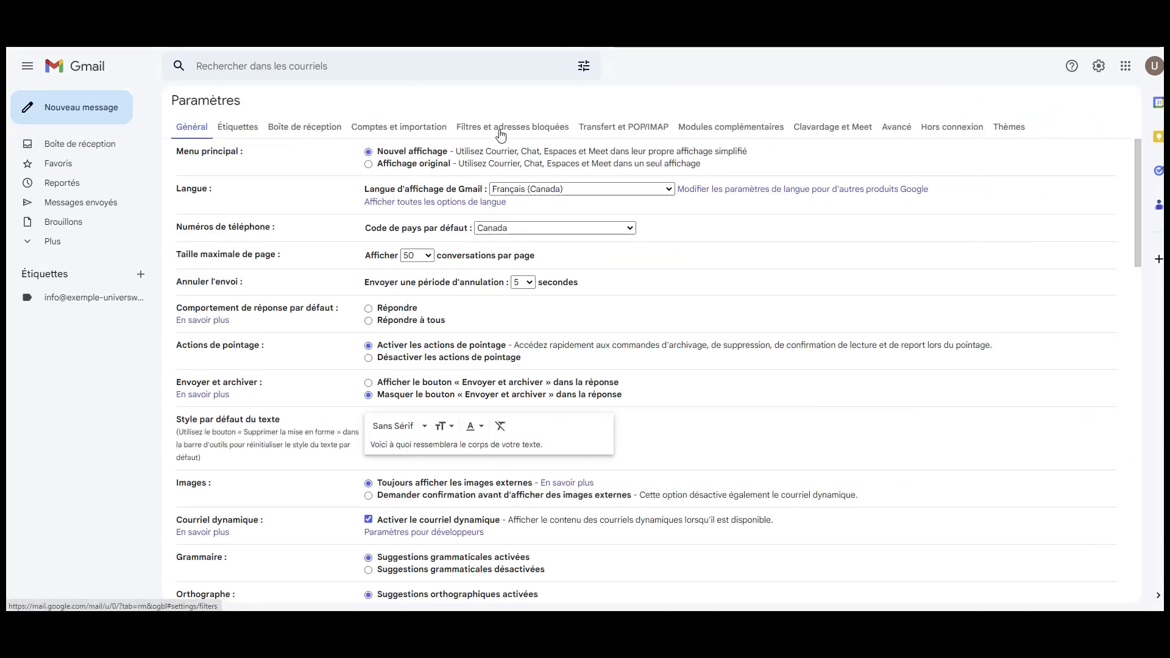
pyautogui.click(413, 134)
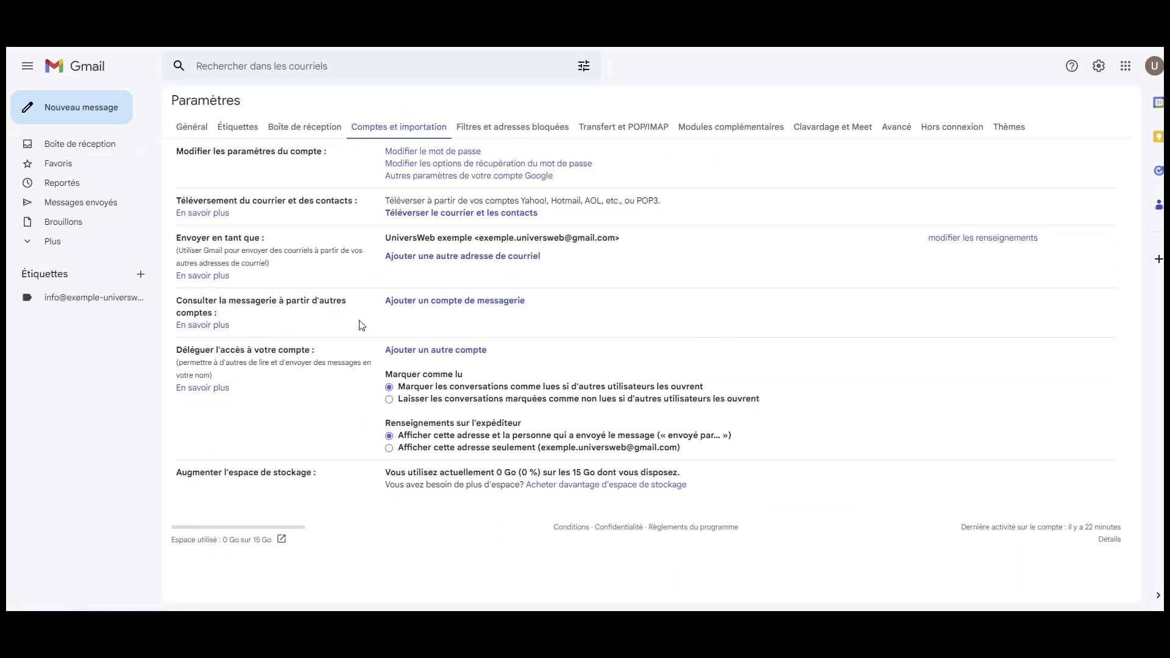
pyautogui.click(417, 304)
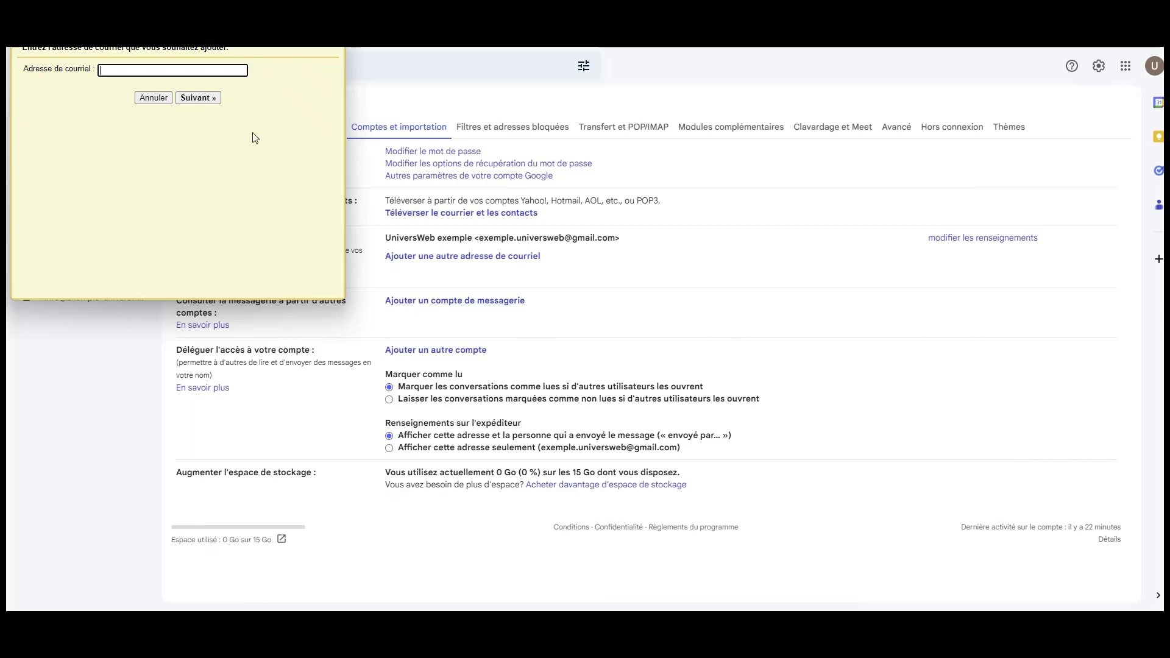
# Enter the business mailbox address in the add-account window and continue.
pyautogui.click(205, 70)
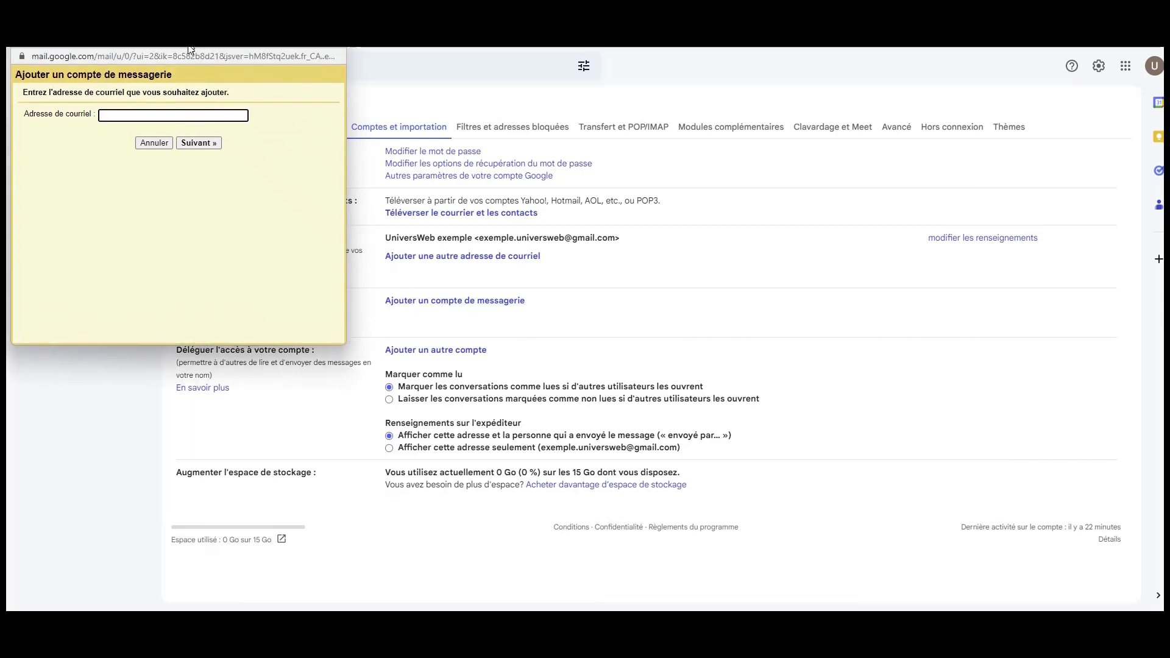
pyautogui.click(149, 129)
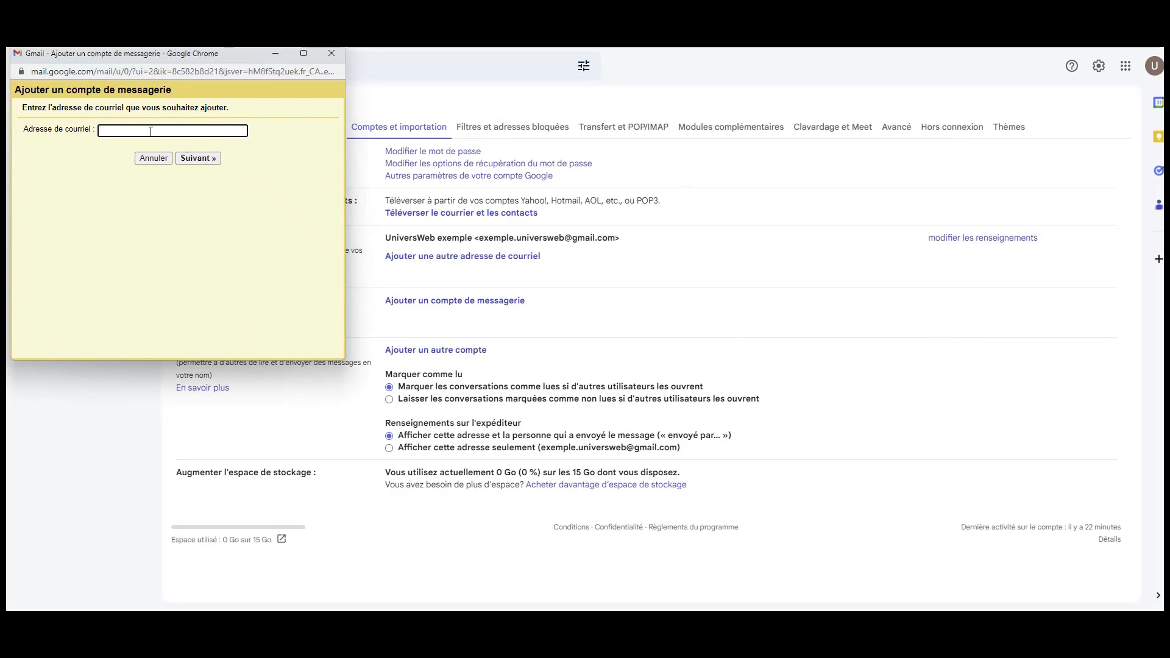
pyautogui.click(197, 160)
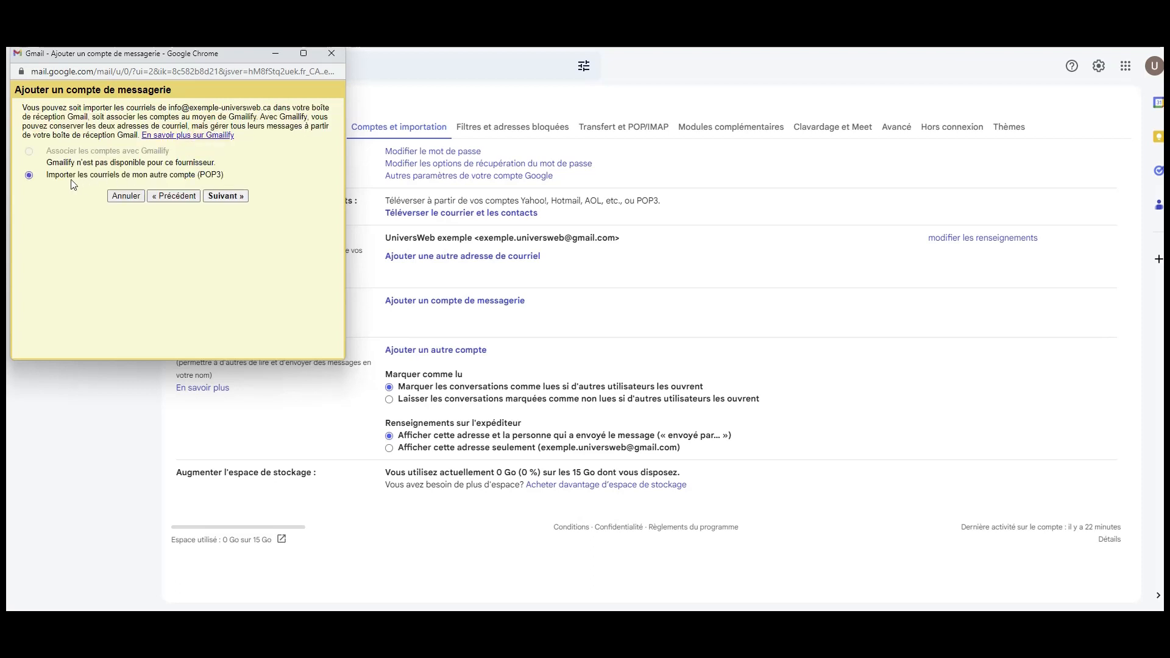
# Choose POP3 import, complete the username with the full mailbox address, and paste the password.
pyautogui.click(220, 197)
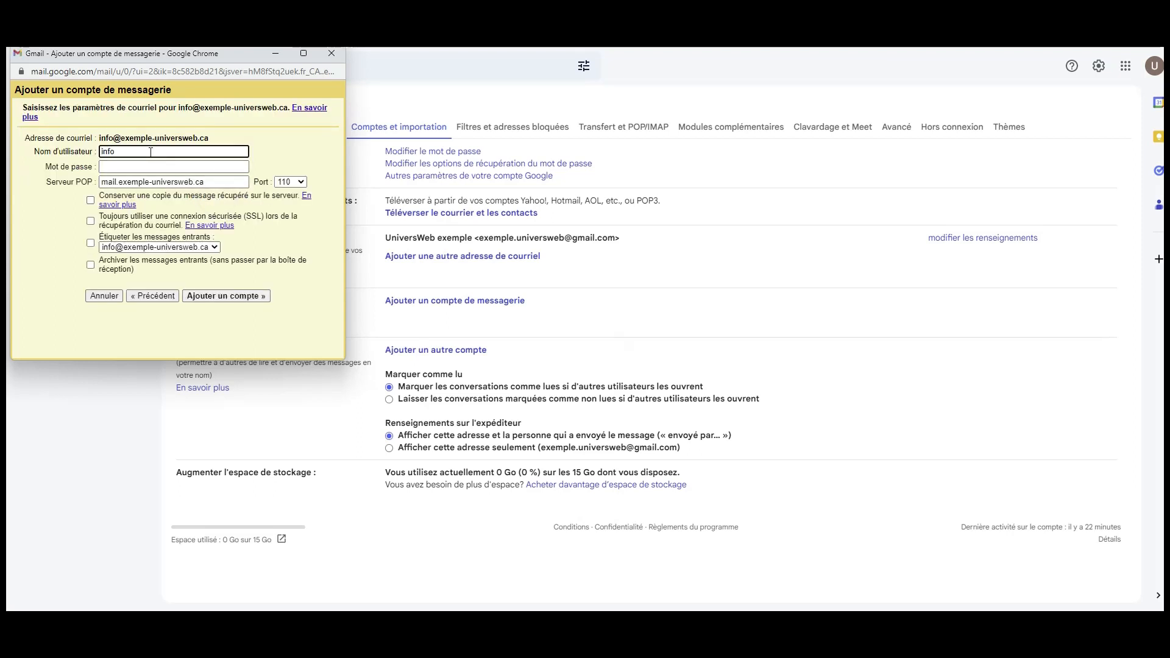
pyautogui.write('@exemple-universweb.ca')
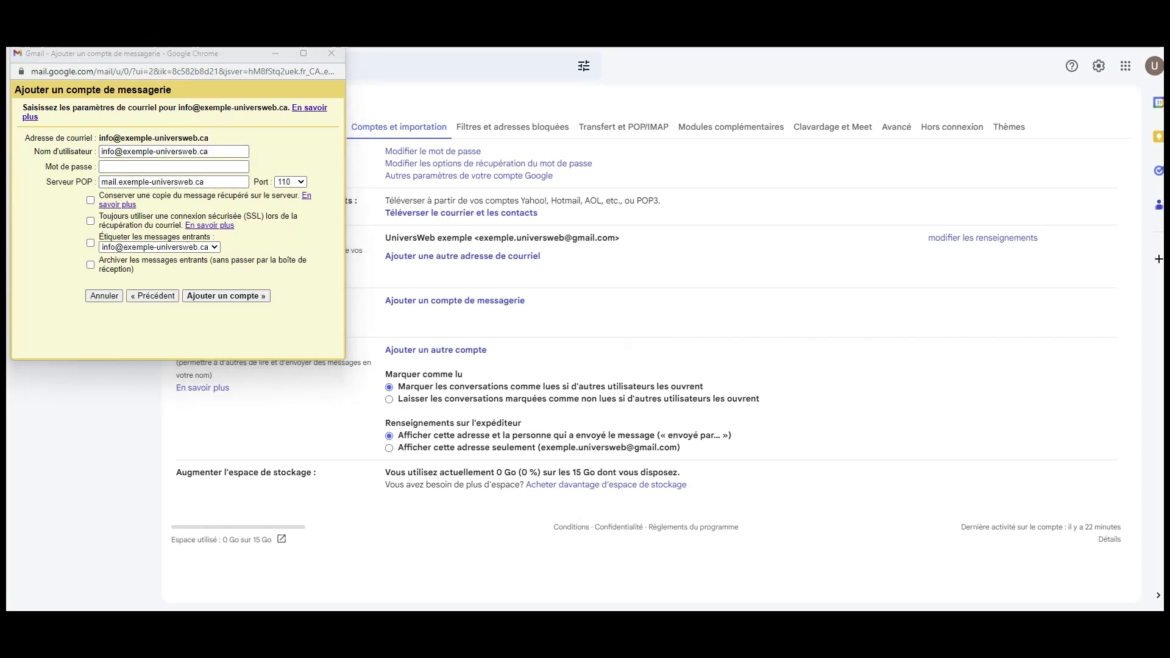
pyautogui.hotkey('alt', 'Tab')
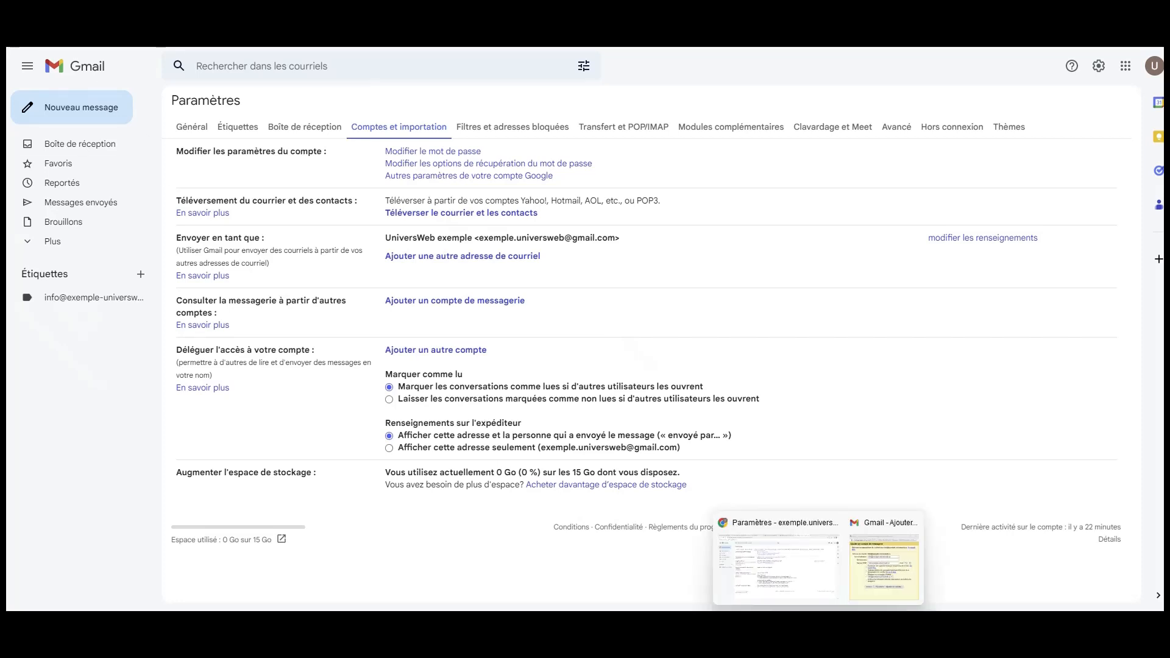
pyautogui.click(869, 523)
pyautogui.click(161, 169)
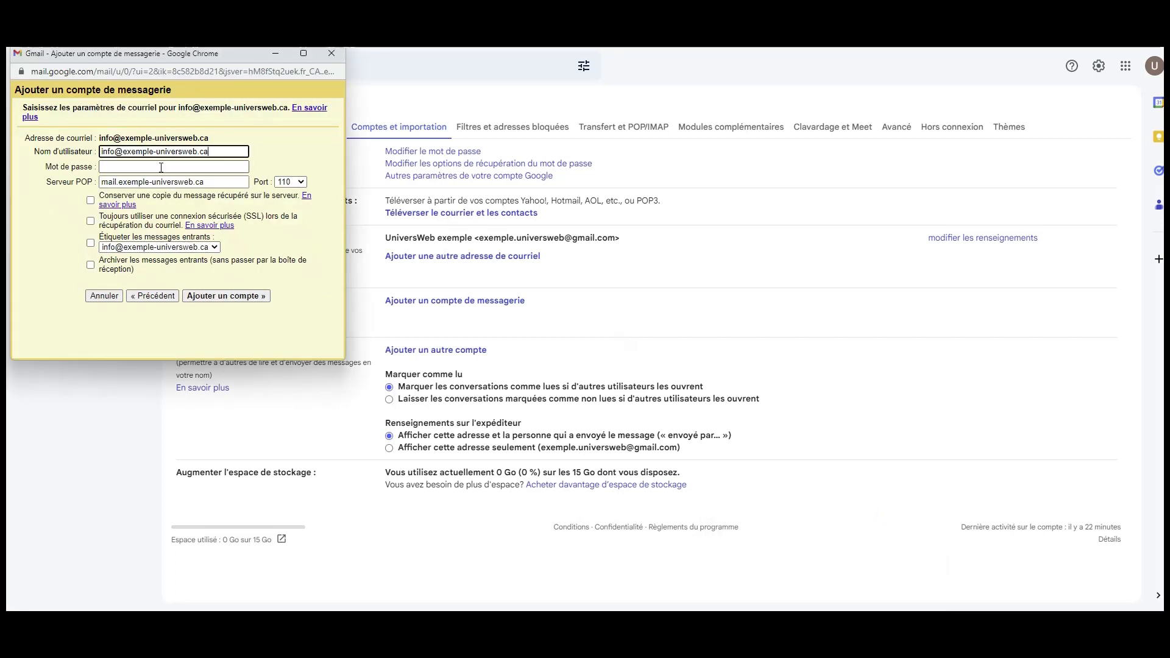
pyautogui.hotkey('ctrl', 'v')
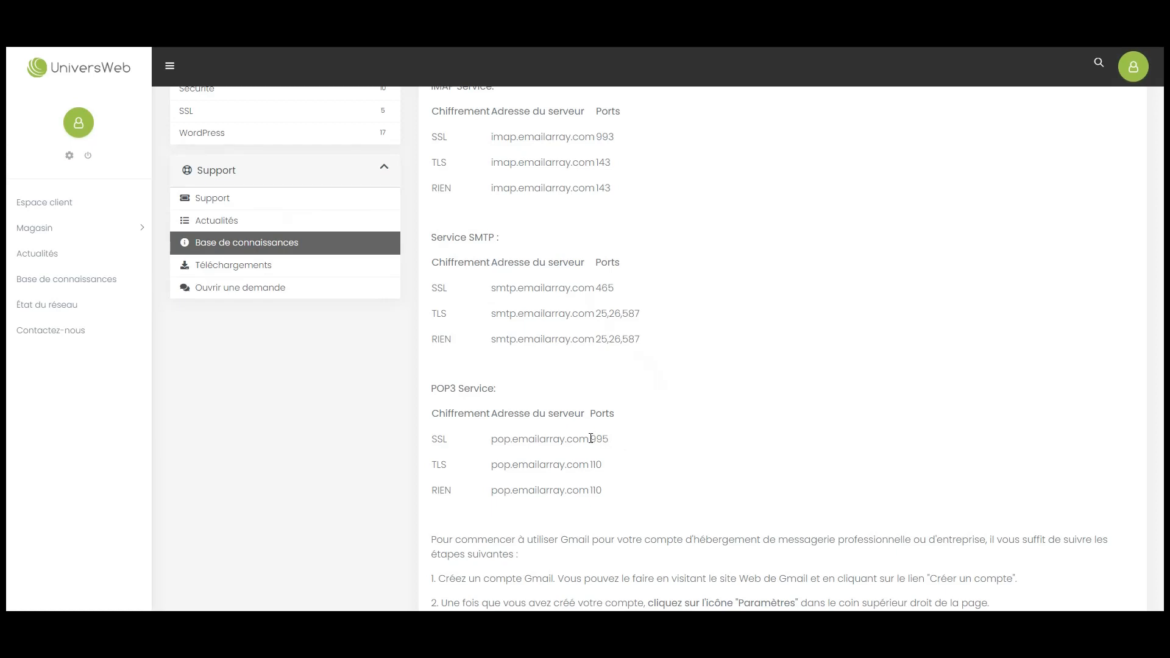
# Copy pop.emailarray.com from the article and paste it as Gmail's POP server.
pyautogui.moveTo(591, 439); pyautogui.dragTo(492, 438)
pyautogui.hotkey('ctrl', 'c')
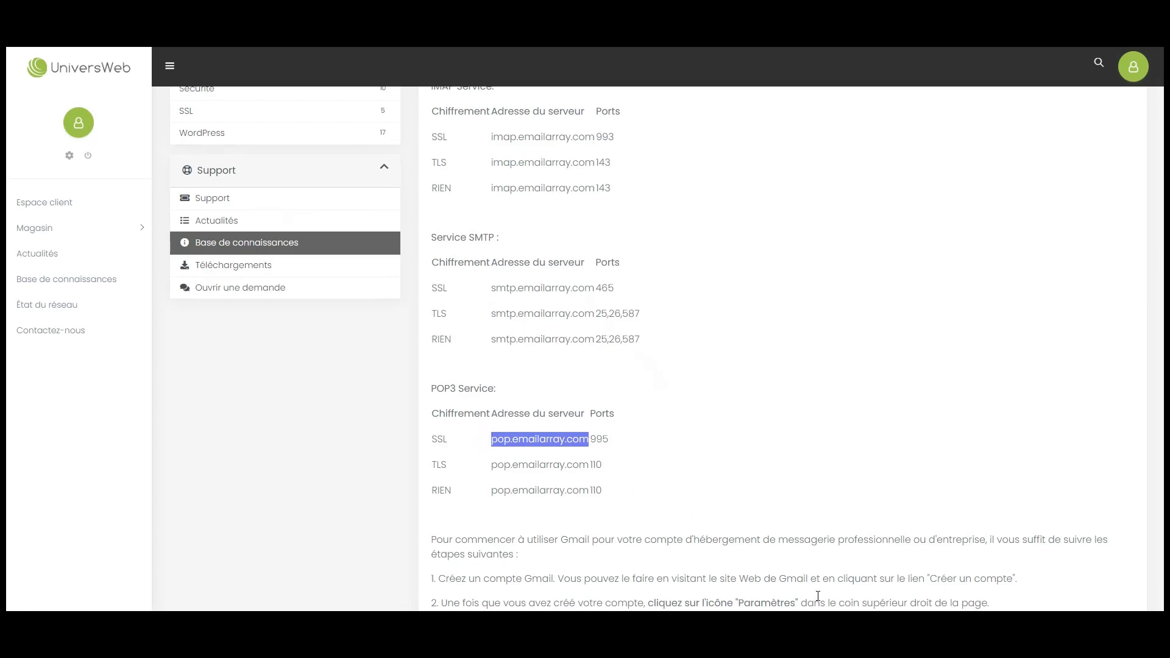
pyautogui.click(870, 585)
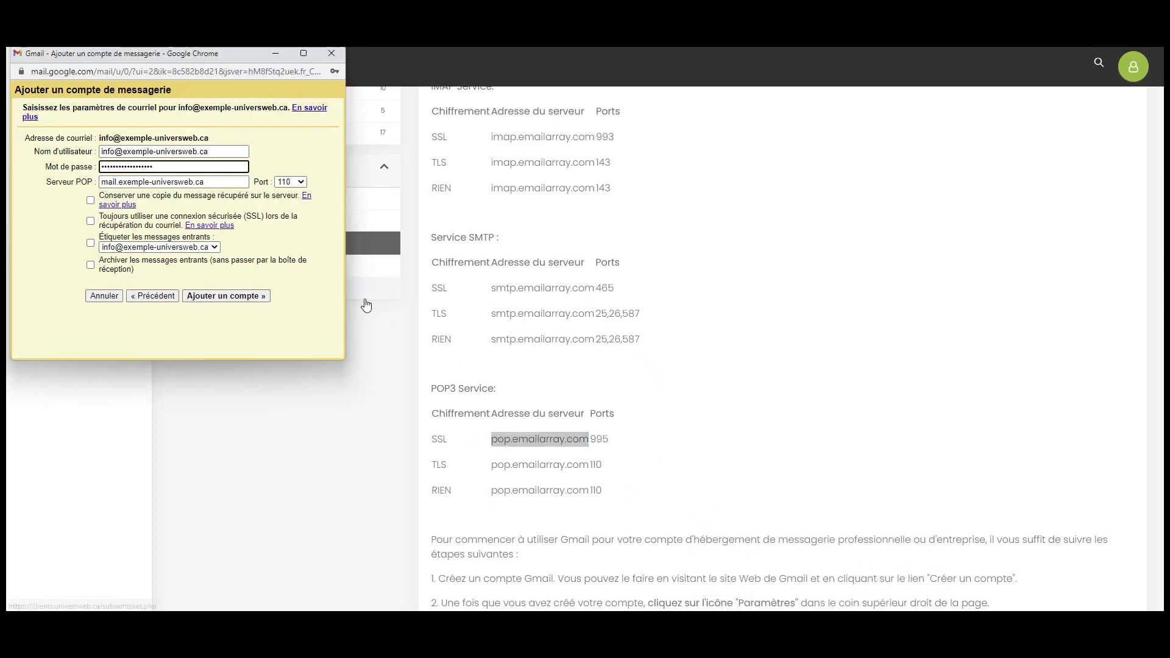
pyautogui.press('Tab')
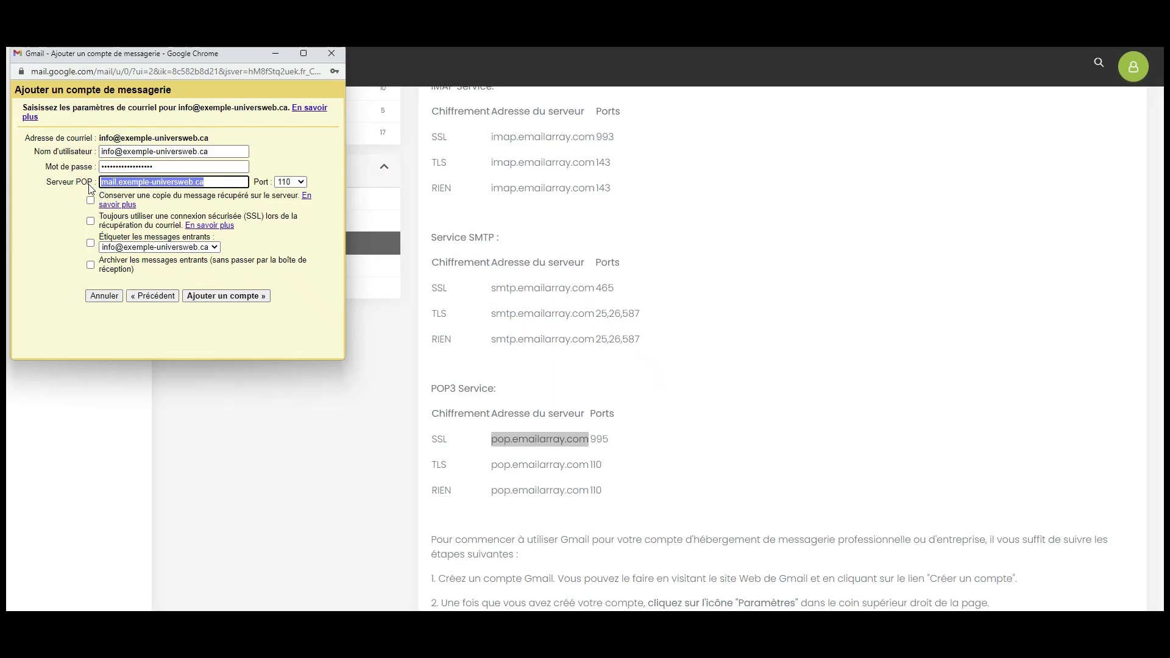
pyautogui.hotkey('ctrl', 'v')
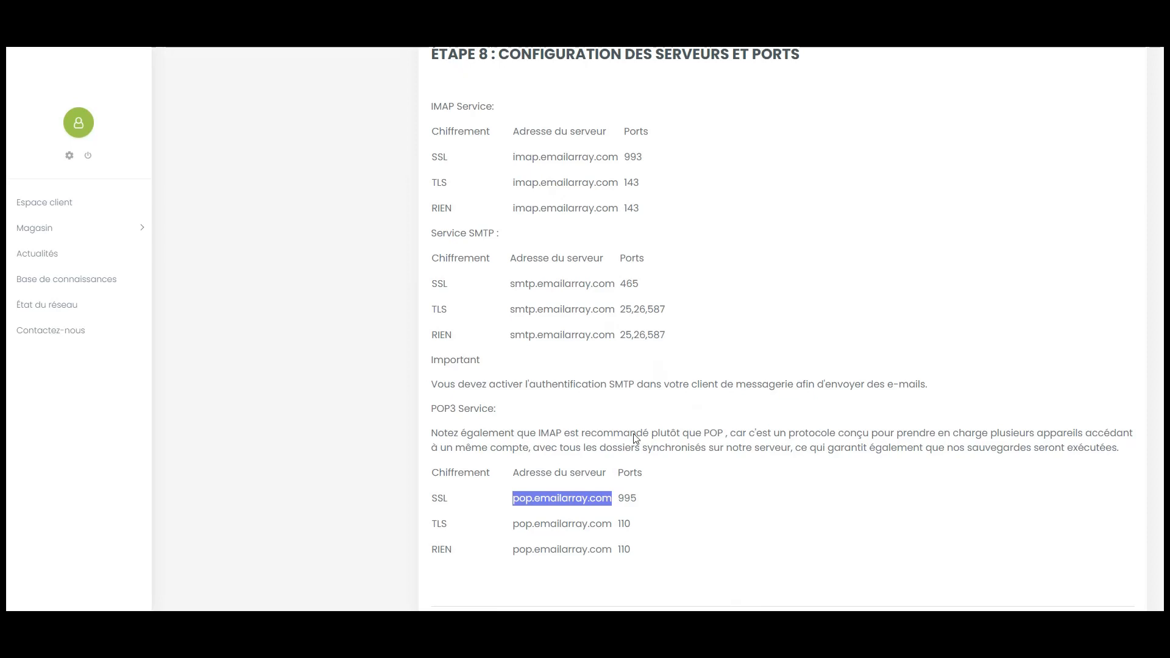
# Set the POP port to 995, enable the SSL connection, and label incoming messages.
pyautogui.moveTo(640, 499); pyautogui.dragTo(619, 498)
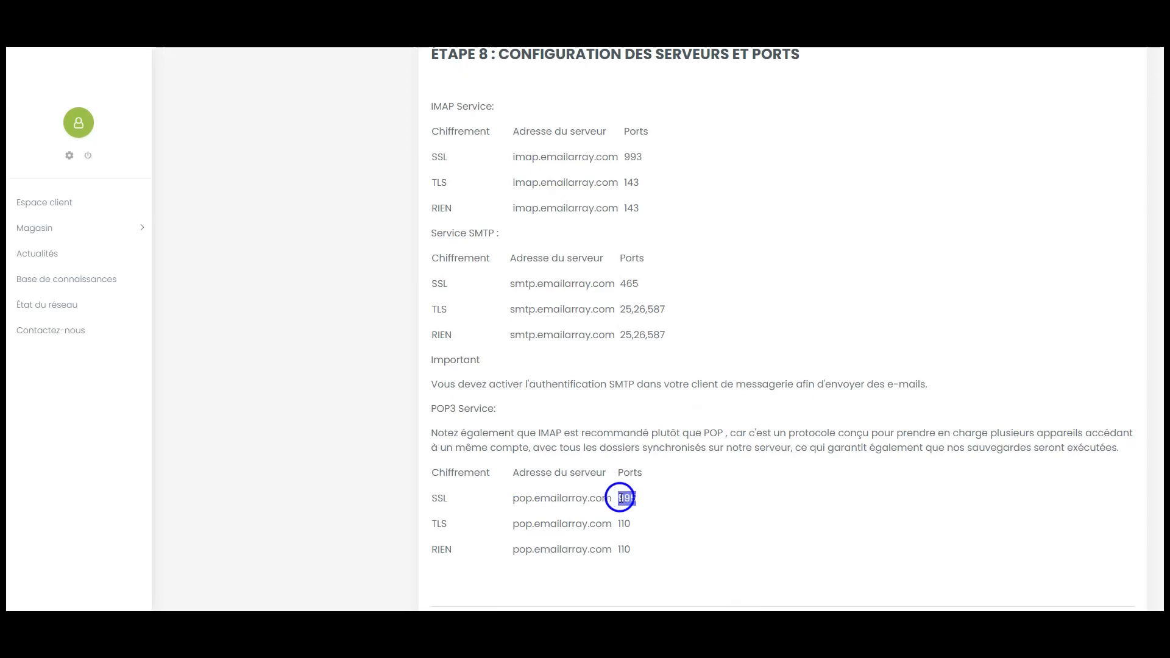
pyautogui.moveTo(792, 623)
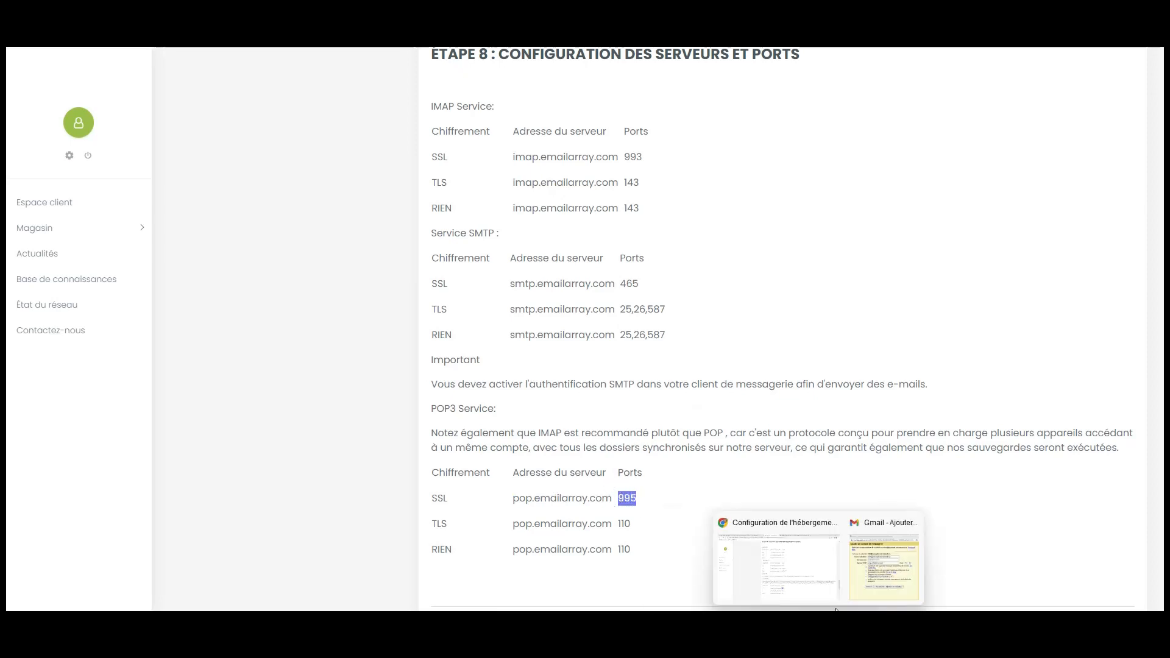
pyautogui.click(864, 564)
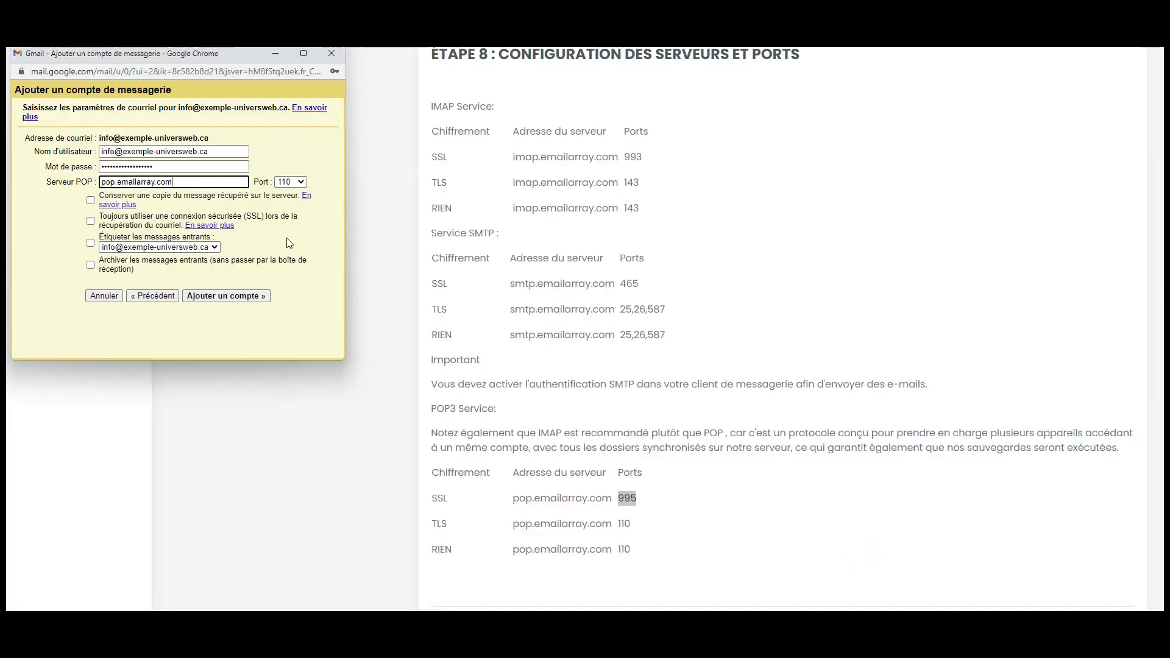
pyautogui.click(288, 182)
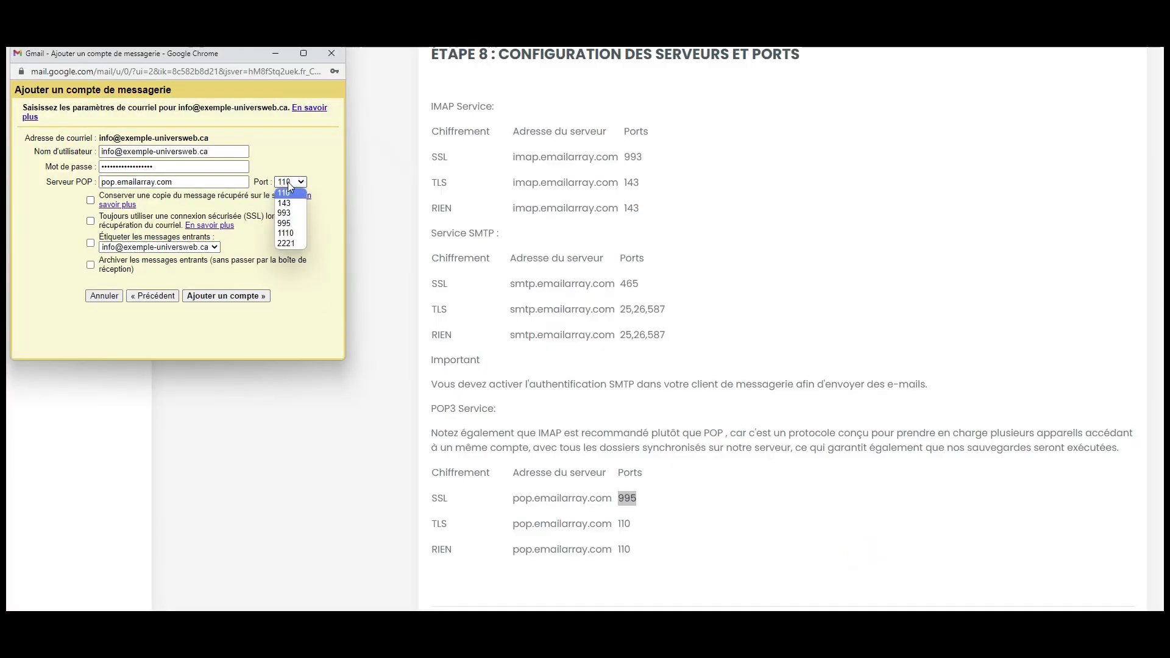
pyautogui.click(290, 223)
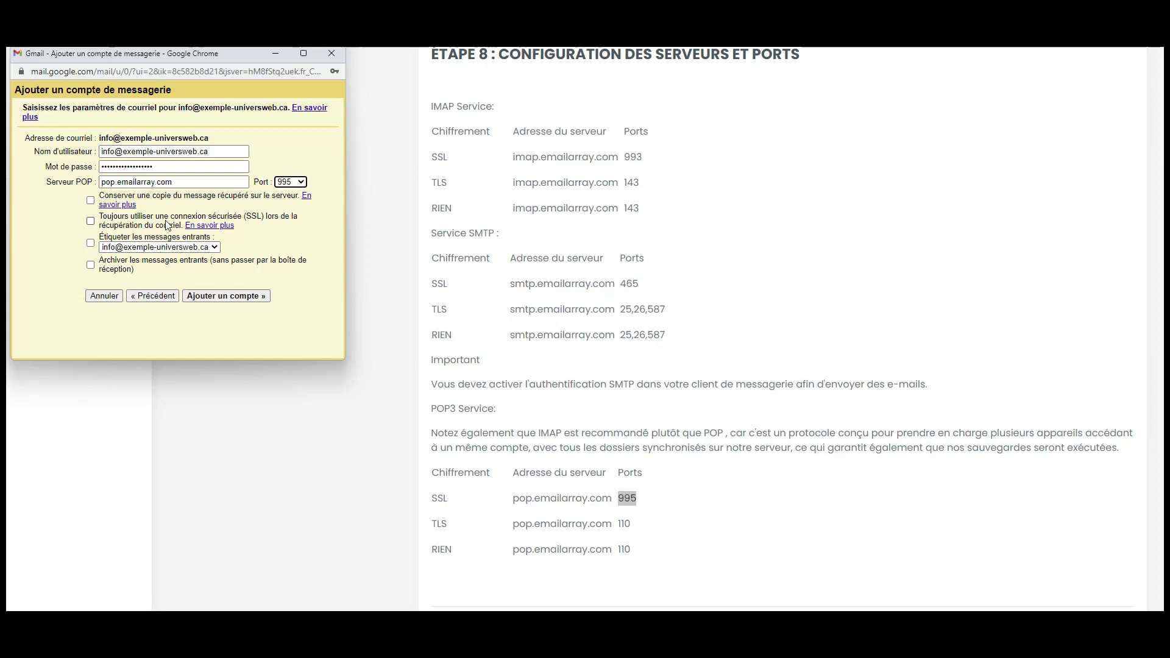
pyautogui.click(90, 221)
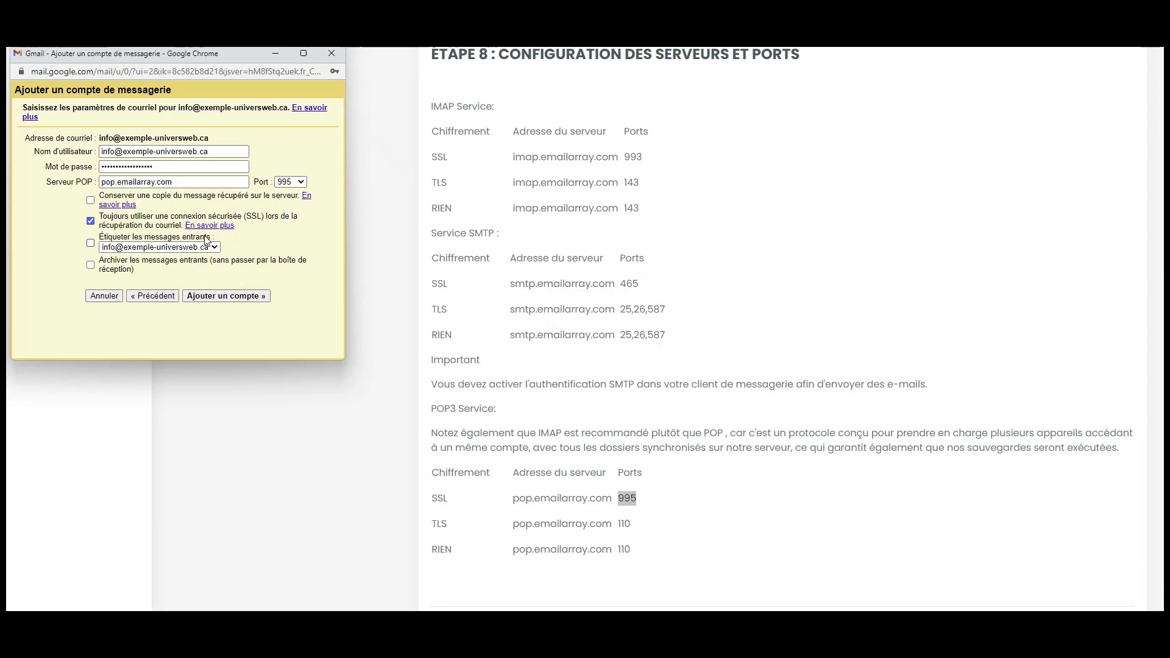
pyautogui.click(90, 243)
# Add the POP account, opt to send as this address, and set the sender name to 'Prénom Nom'.
pyautogui.click(201, 299)
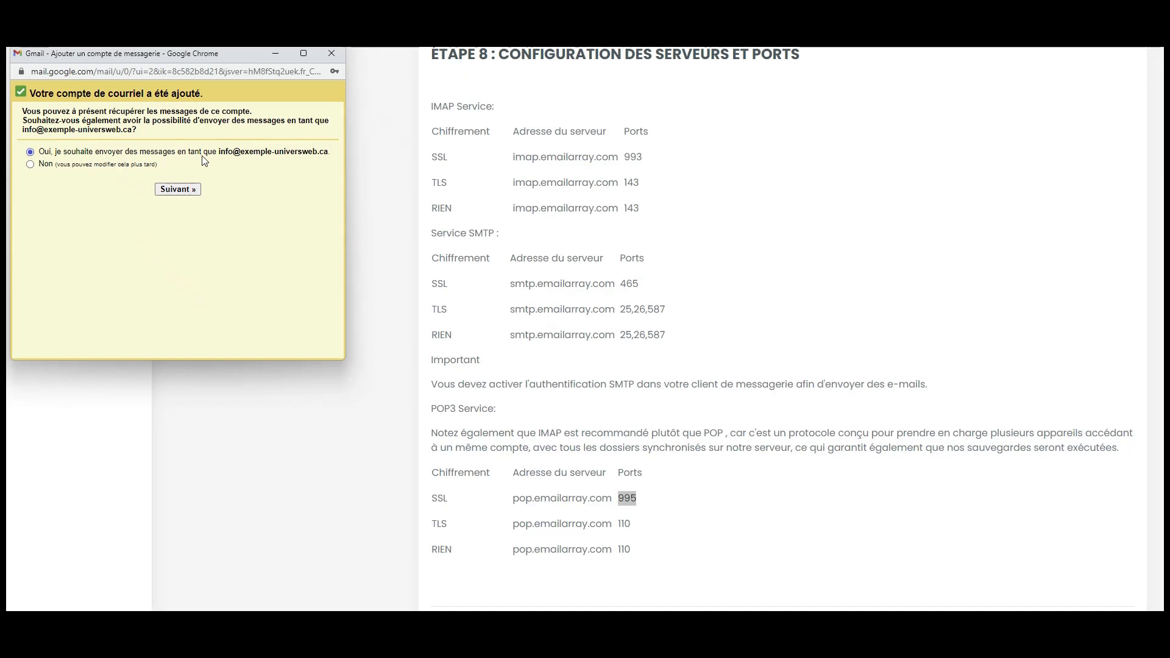
pyautogui.click(183, 189)
pyautogui.click(189, 138)
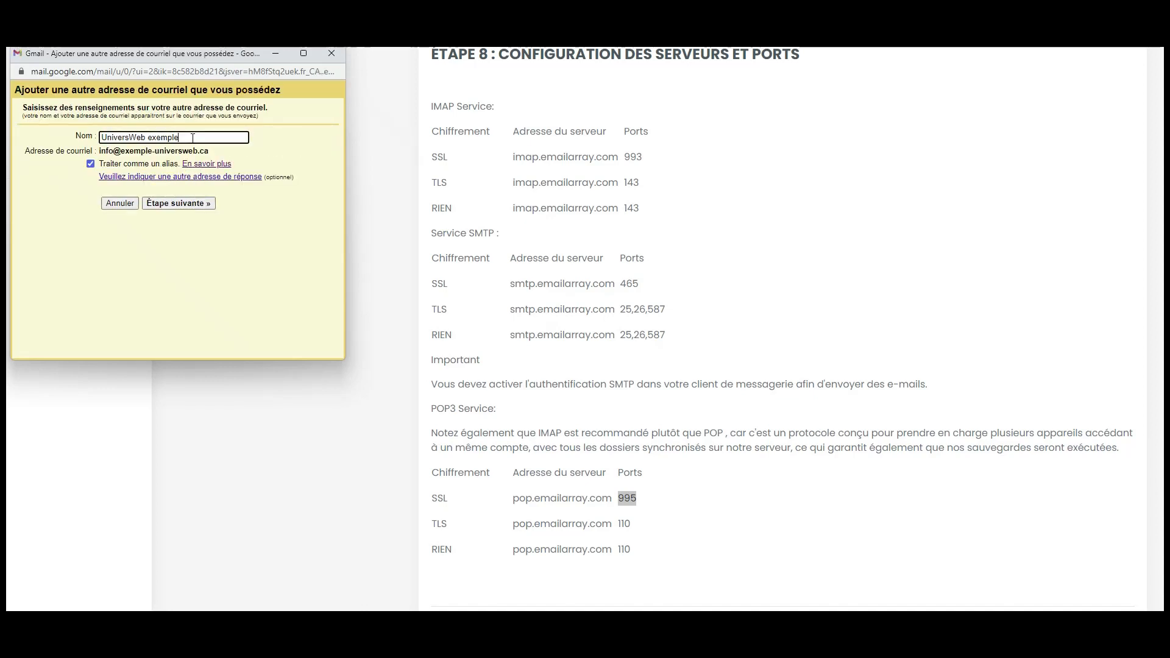
pyautogui.moveTo(189, 138); pyautogui.dragTo(96, 137)
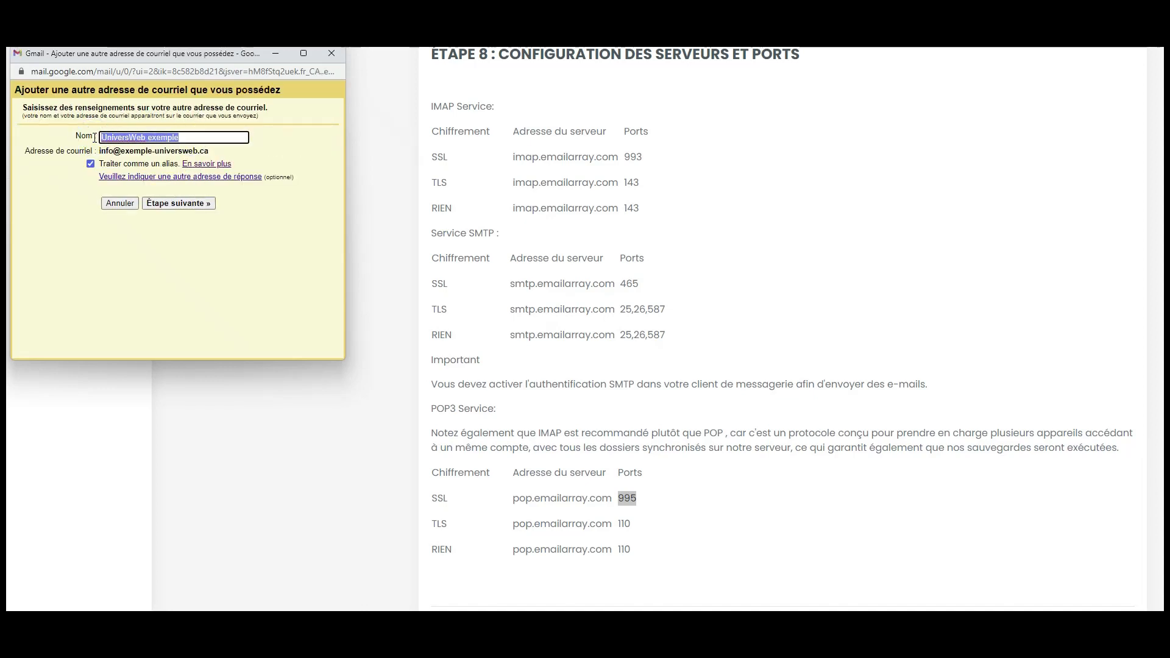
pyautogui.write('Prénom ')
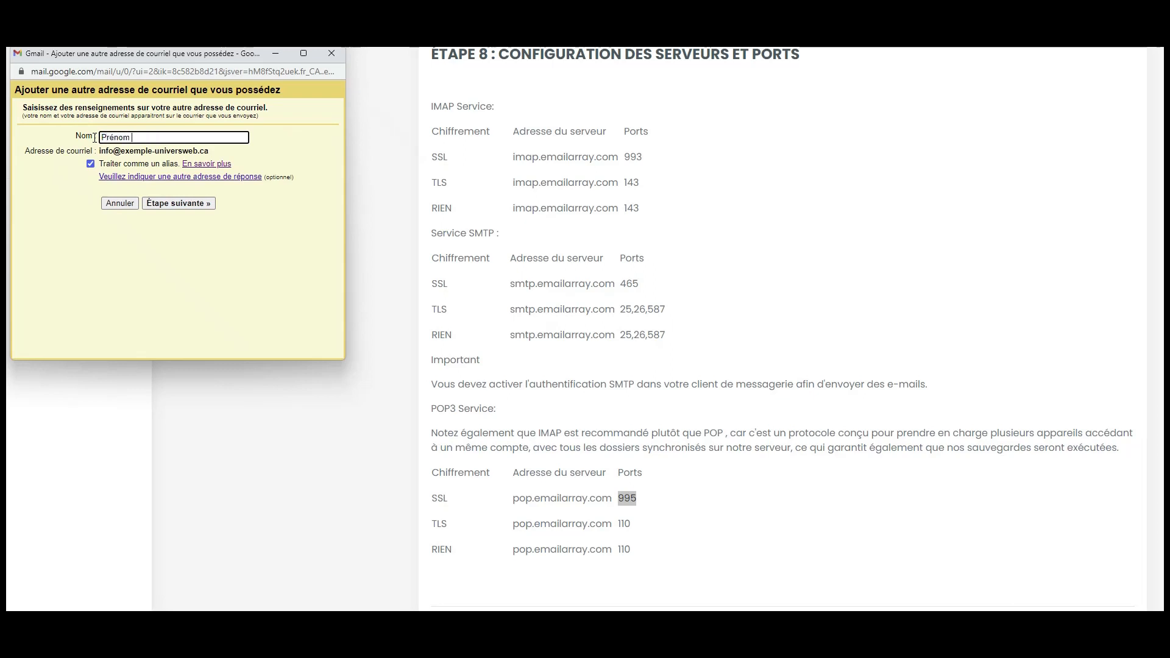
pyautogui.write('Nom')
# Replace the SMTP server mx.emailarray.com with smtp.emailarray.com copied from the article.
pyautogui.click(176, 205)
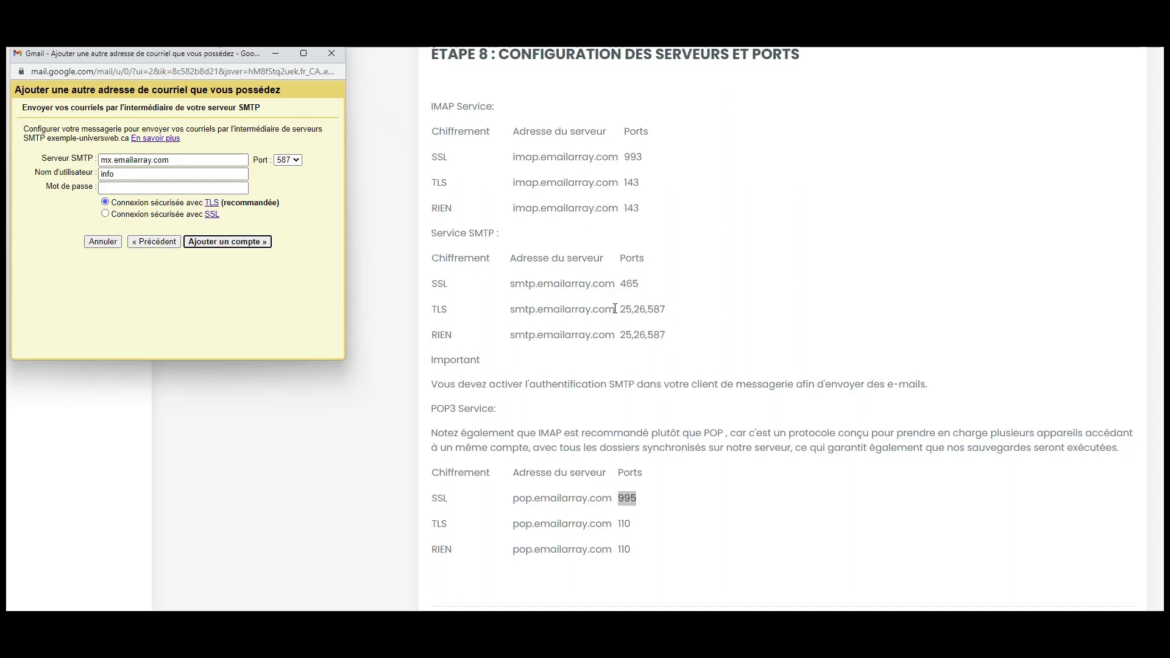
pyautogui.click(615, 309)
pyautogui.moveTo(615, 309); pyautogui.dragTo(510, 309)
pyautogui.hotkey('ctrl', 'c')
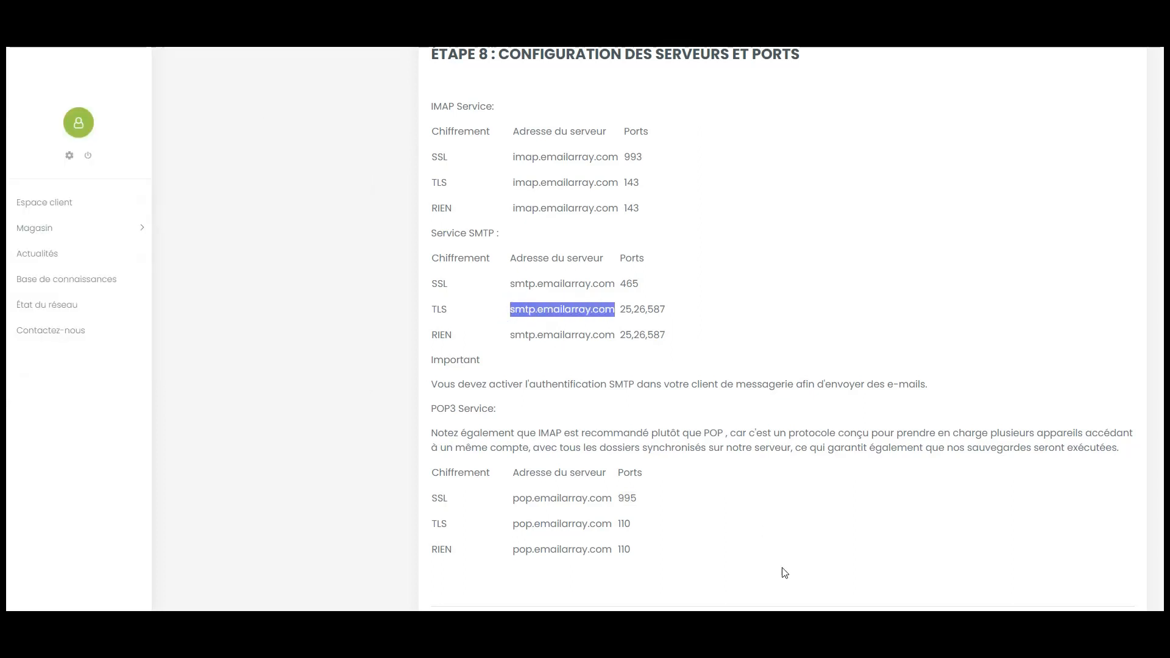
pyautogui.click(858, 590)
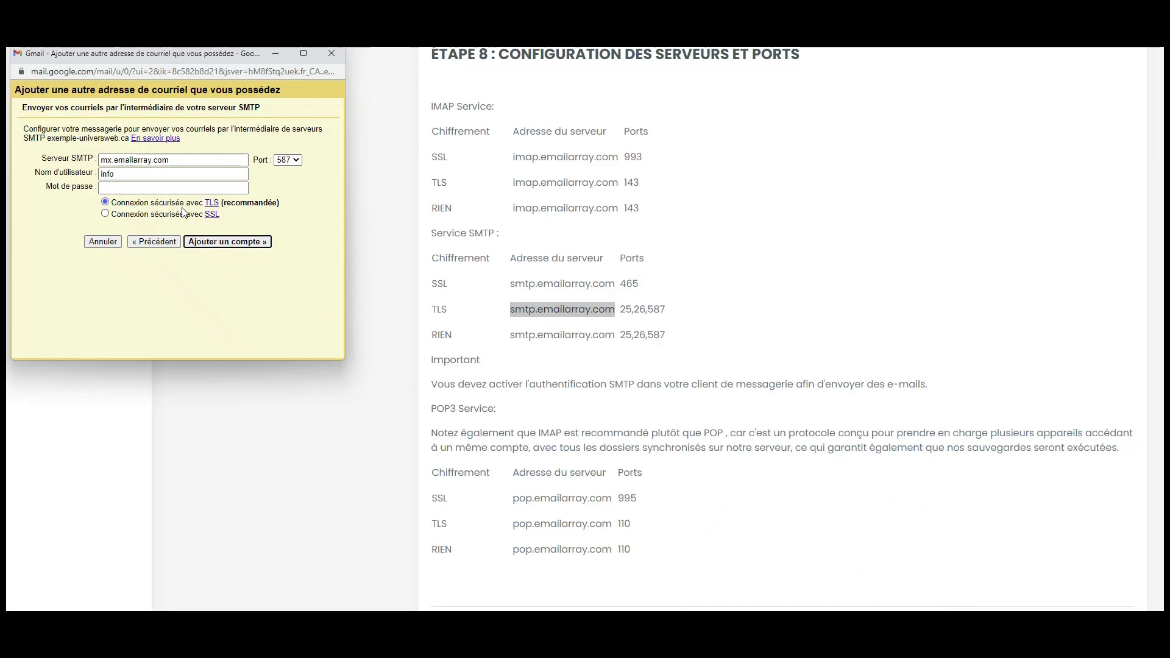
pyautogui.tripleClick(172, 160)
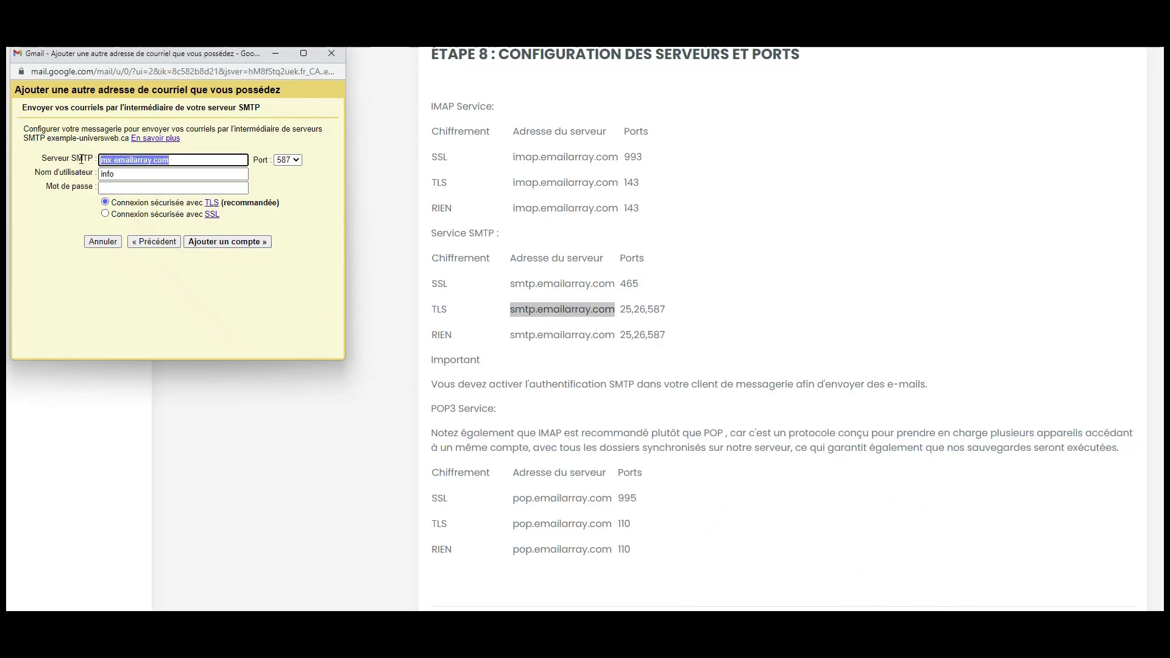
pyautogui.hotkey('ctrl', 'v')
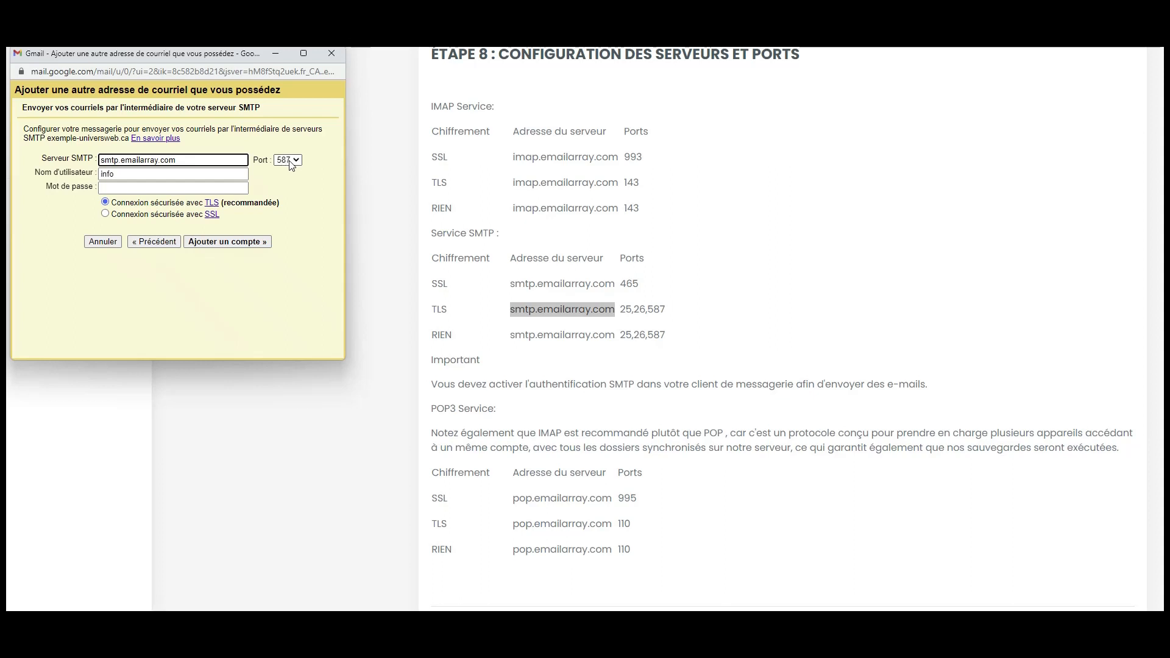
# Complete the SMTP username with the full address, paste the password, and add the TLS 587 send-as account.
pyautogui.click(135, 177)
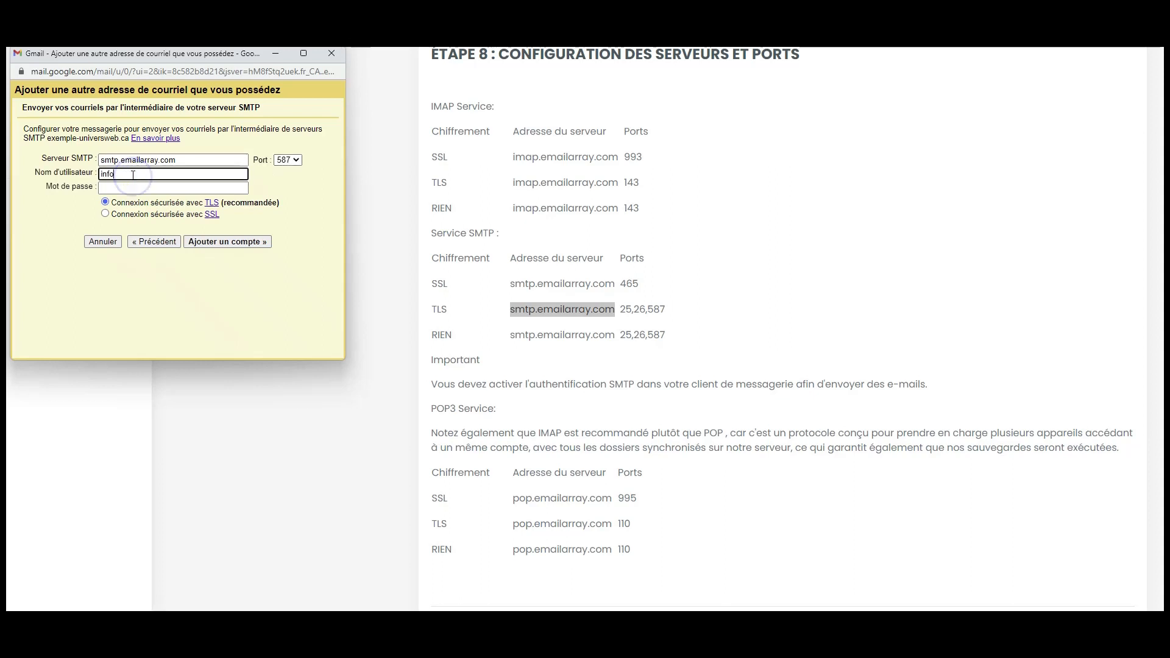
pyautogui.write('@exemple-universweb.ca')
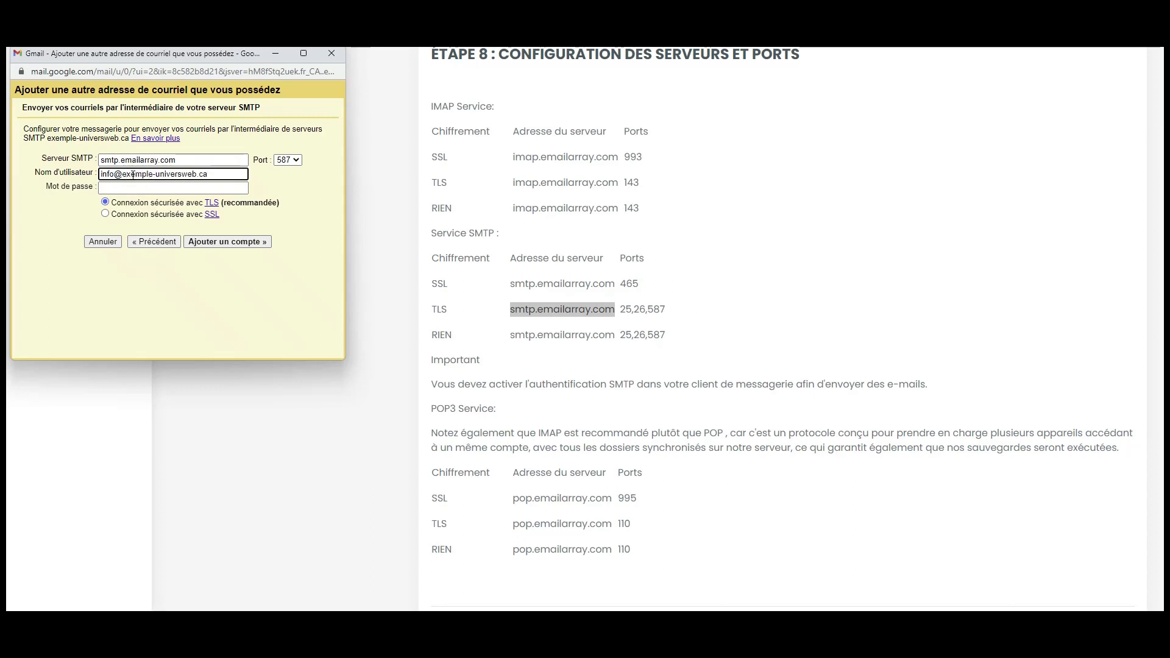
pyautogui.press('Tab')
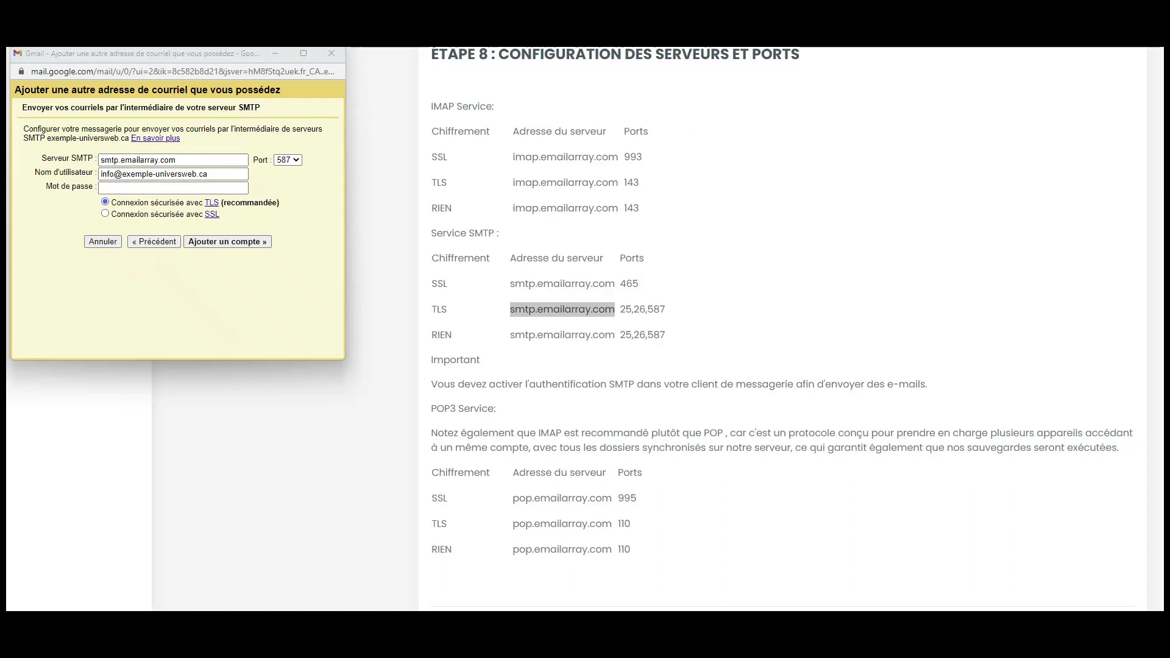
pyautogui.click(213, 188)
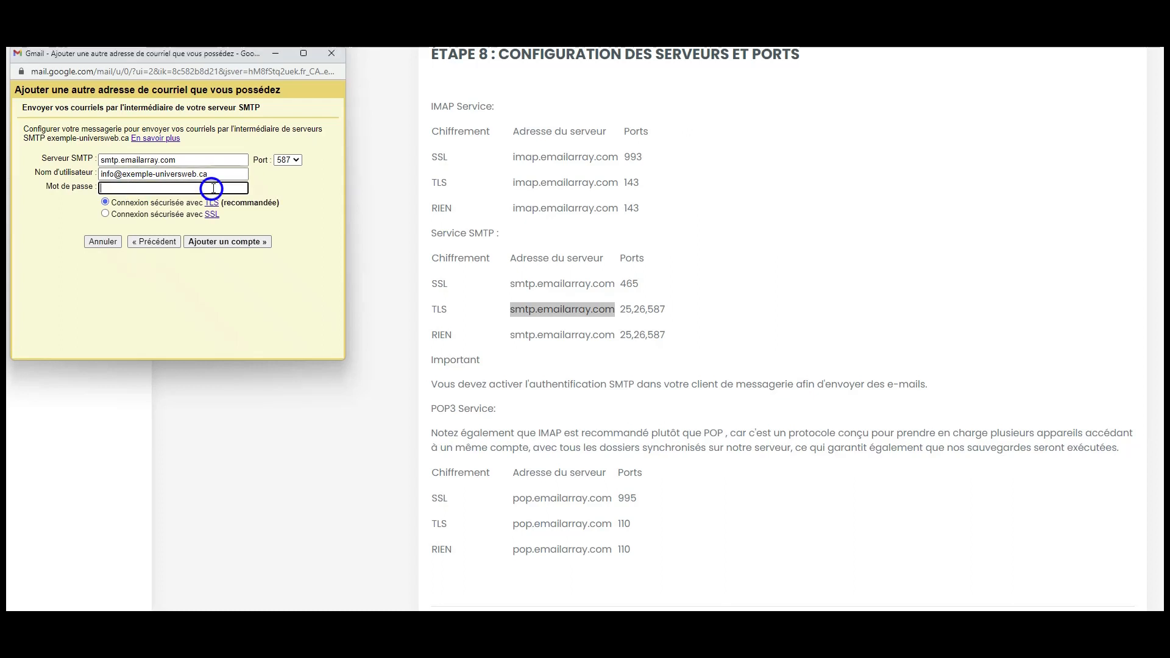
pyautogui.hotkey('ctrl', 'v')
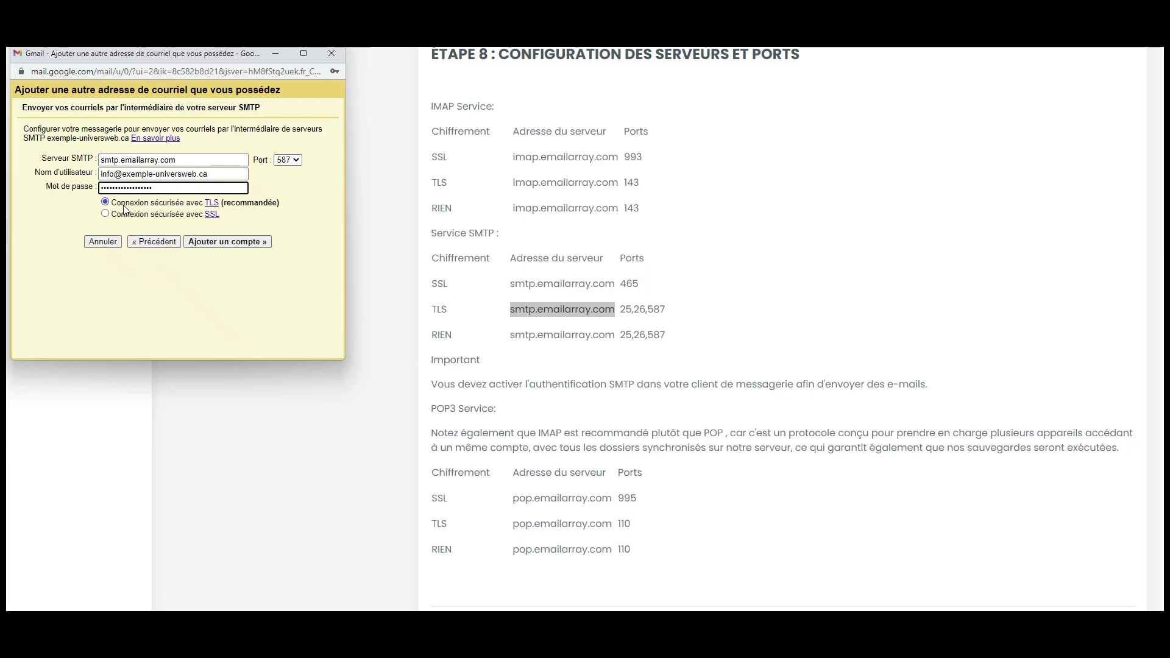
pyautogui.click(198, 242)
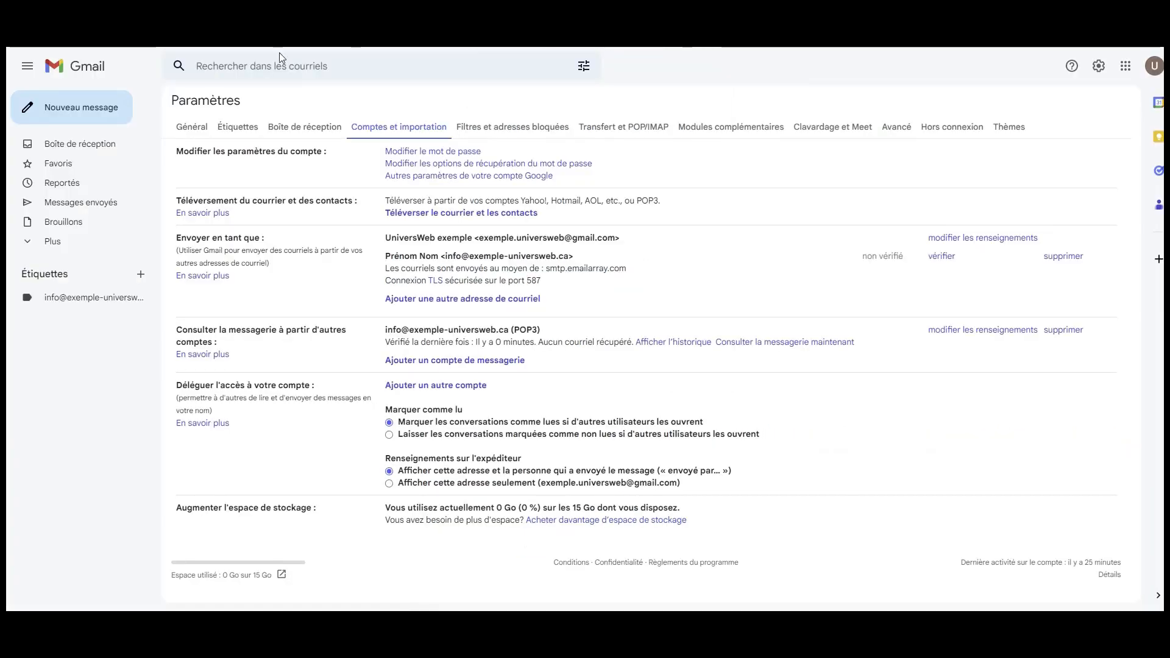
# Refresh the inbox, open the Gmail confirmation email, and select its confirmation code.
pyautogui.click(80, 145)
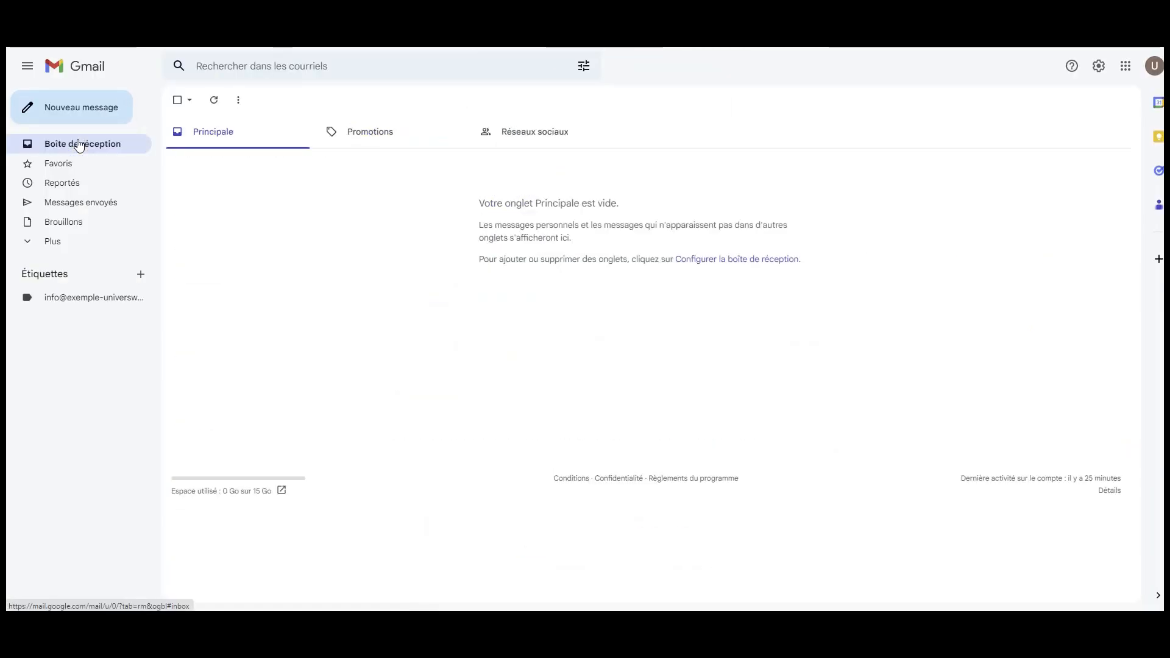
pyautogui.click(214, 102)
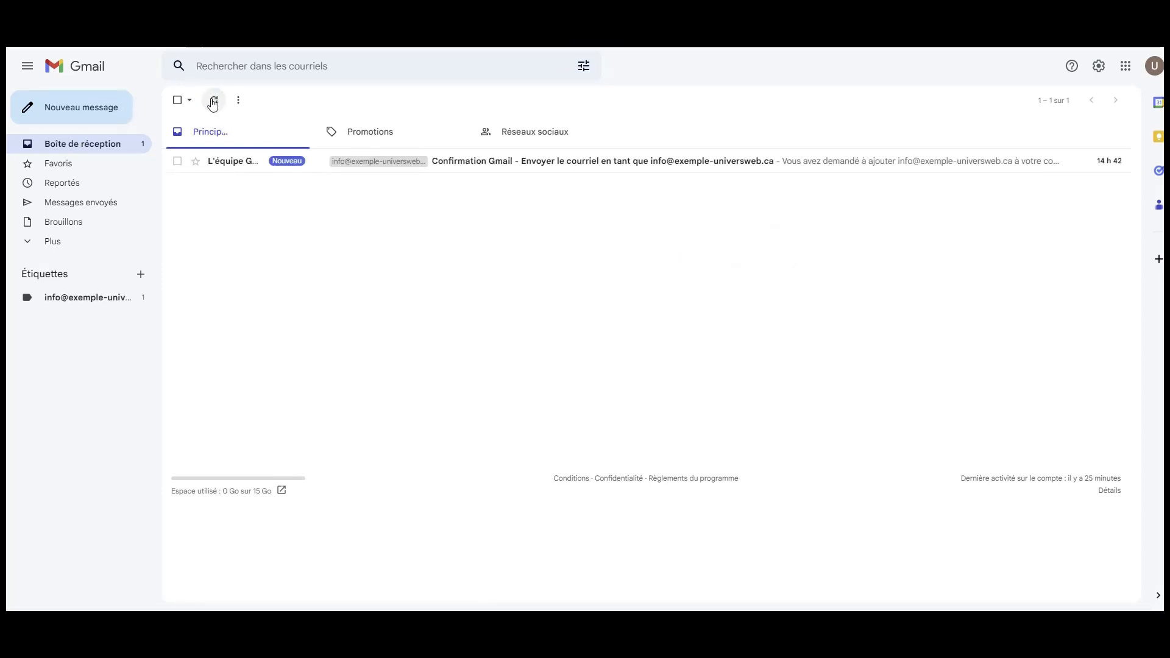
pyautogui.click(216, 162)
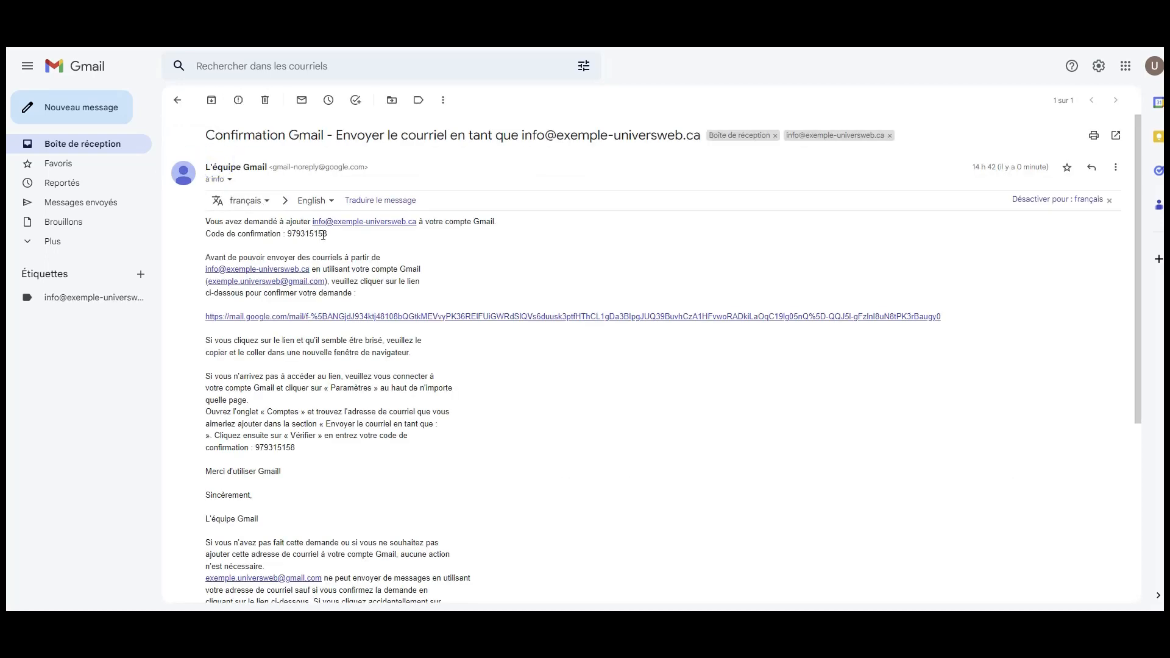
pyautogui.moveTo(327, 234); pyautogui.dragTo(288, 235)
# Paste the code into the verification form, then follow the email's confirmation link.
pyautogui.moveTo(833, 606)
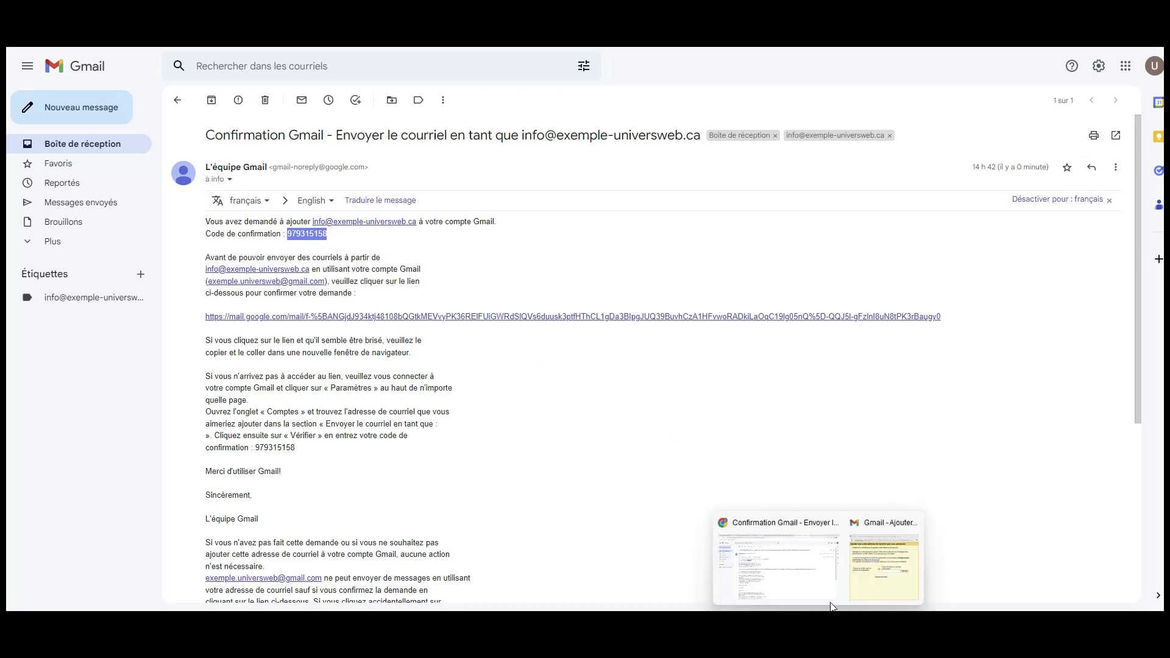
pyautogui.click(868, 590)
pyautogui.click(183, 220)
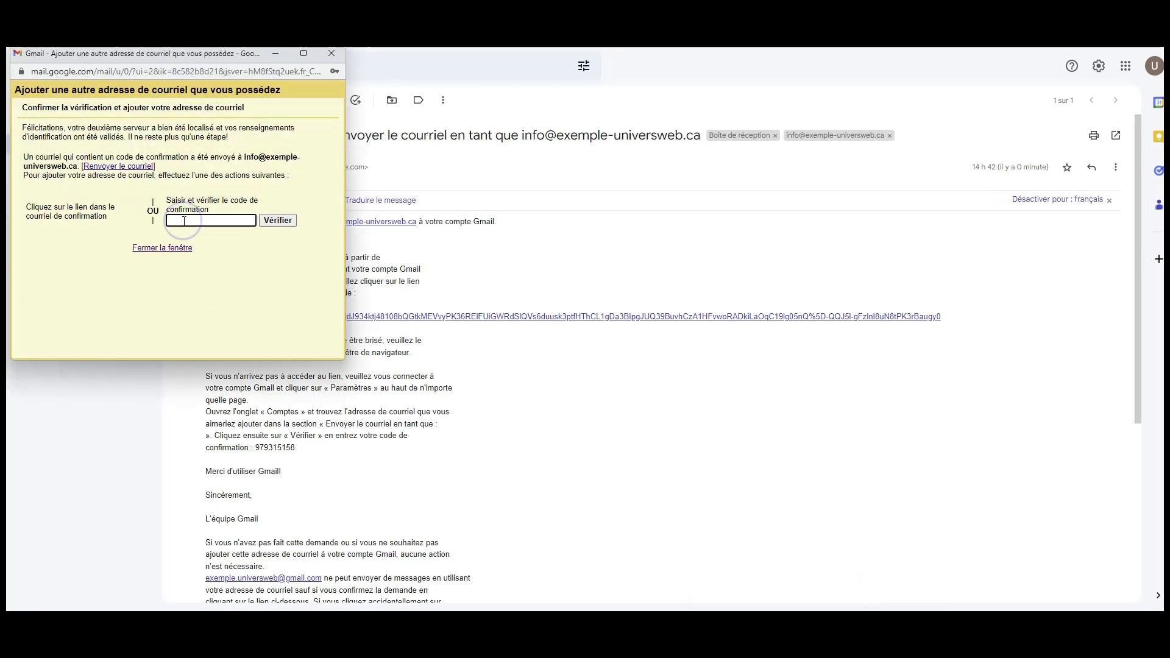
pyautogui.click(242, 251)
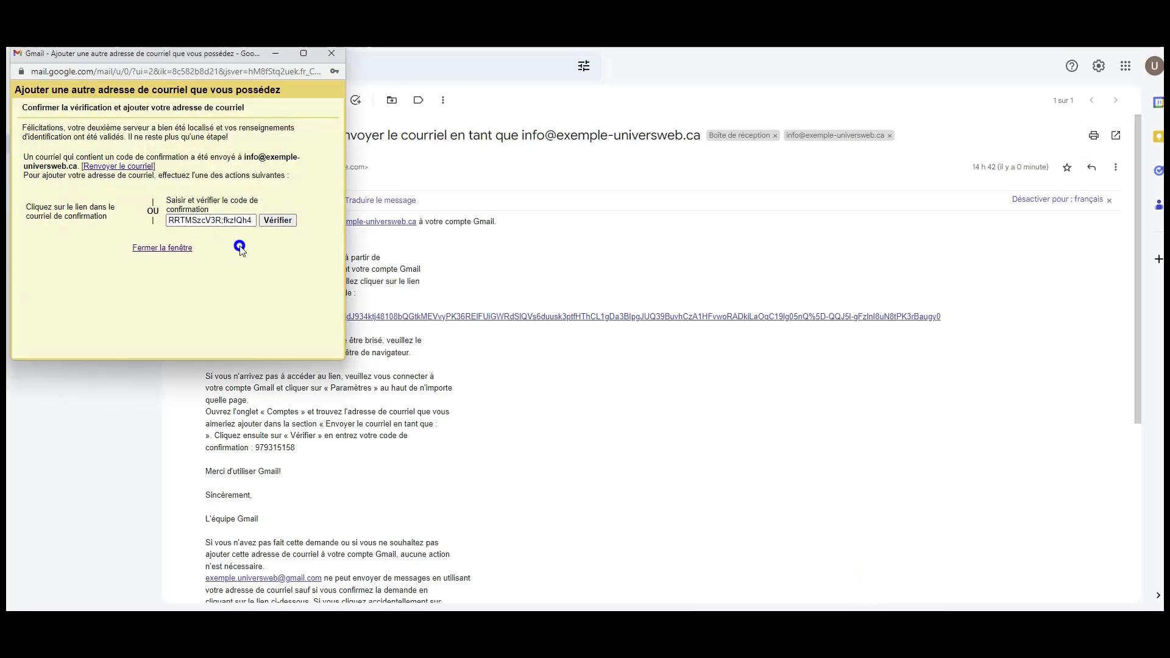
pyautogui.click(430, 247)
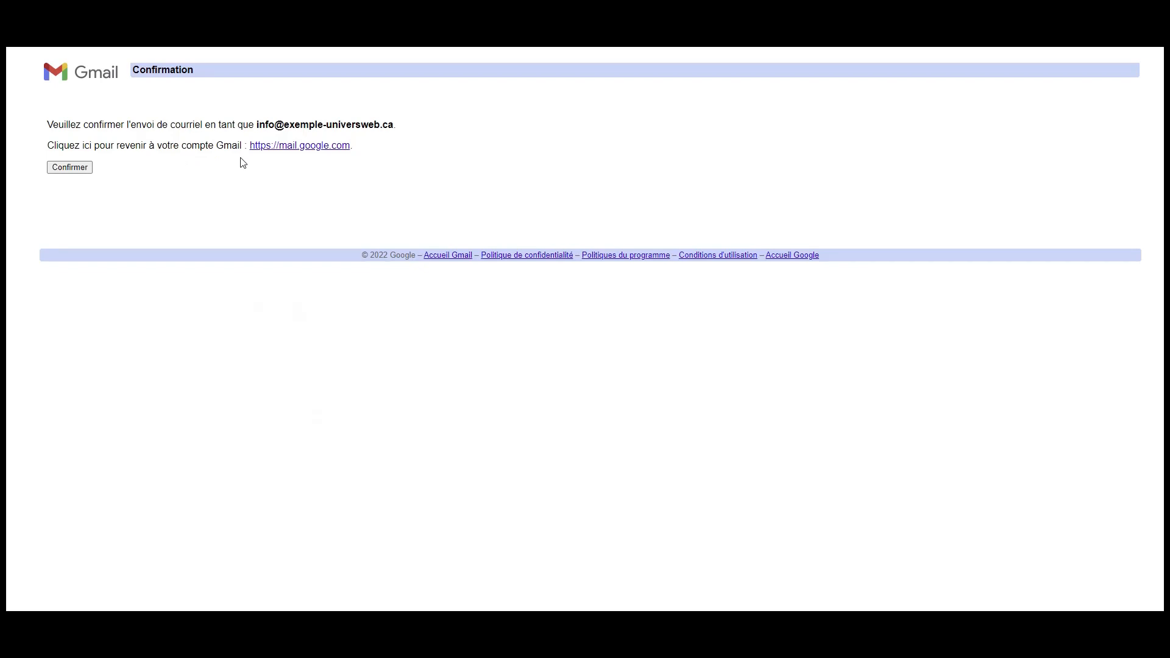
# Confirm on the confirmation page that Gmail may send mail as the business address.
pyautogui.click(83, 167)
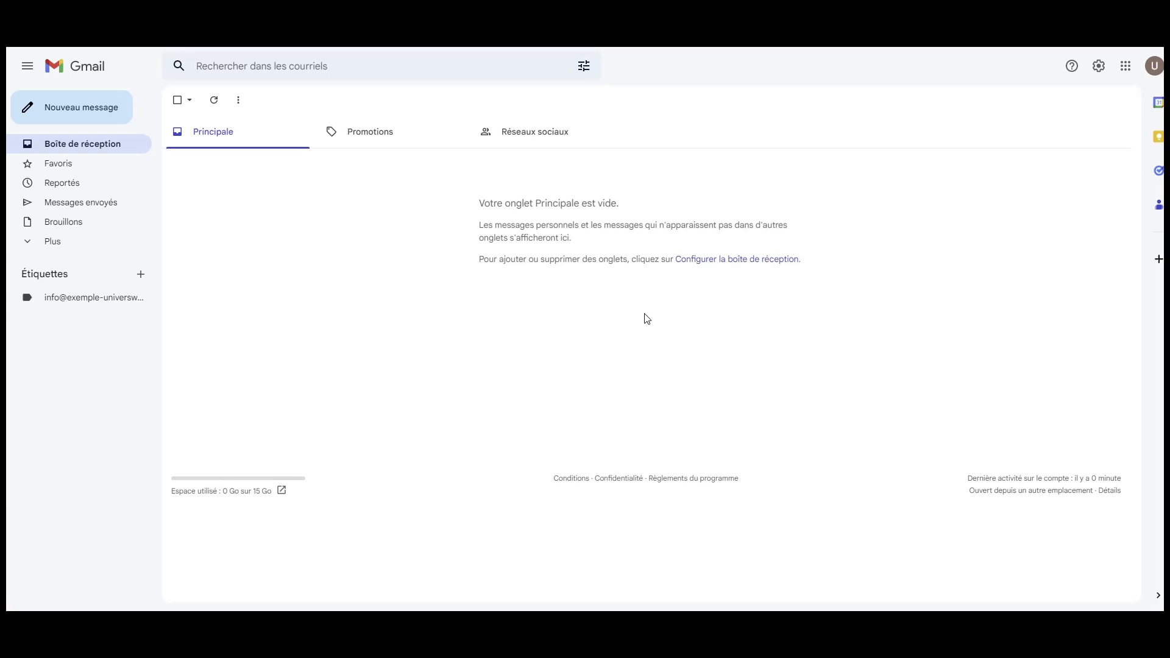
# Review the verified send-as address under Comptes et importation, then check the POP3 mailbox now.
pyautogui.click(1096, 68)
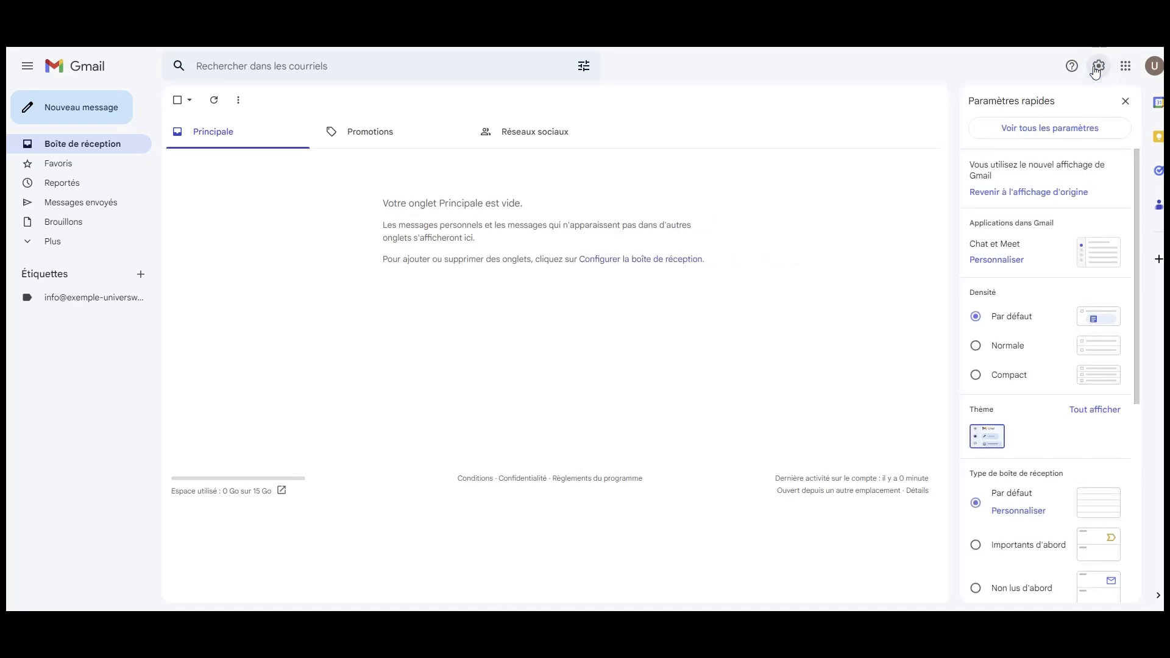
pyautogui.click(1091, 133)
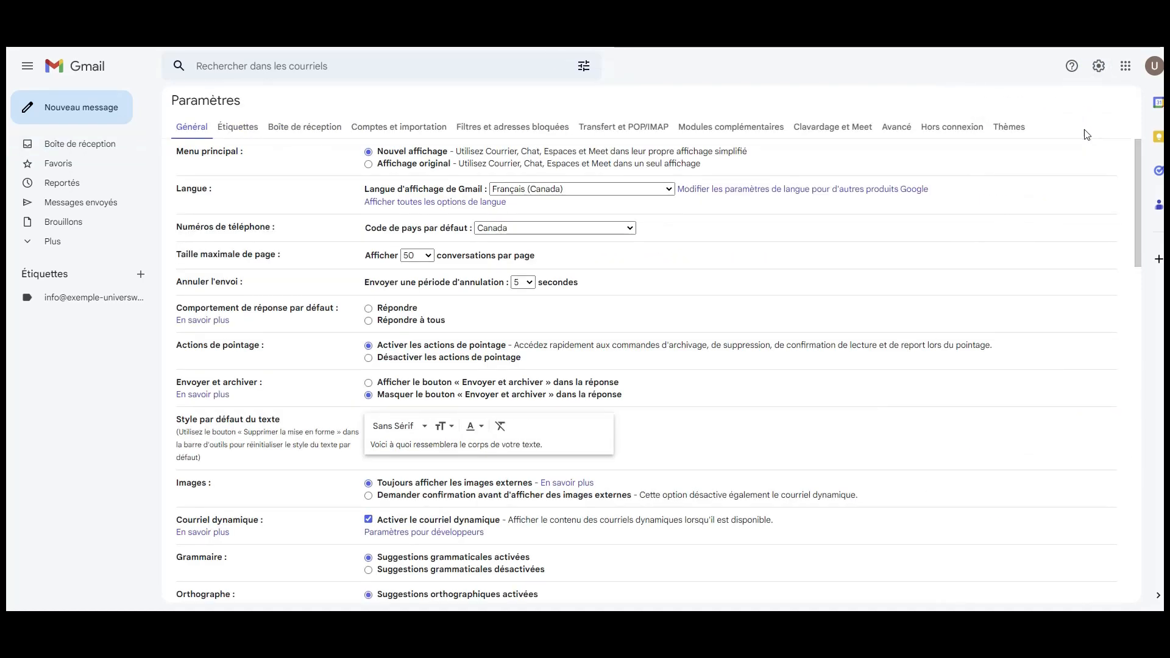
pyautogui.click(406, 127)
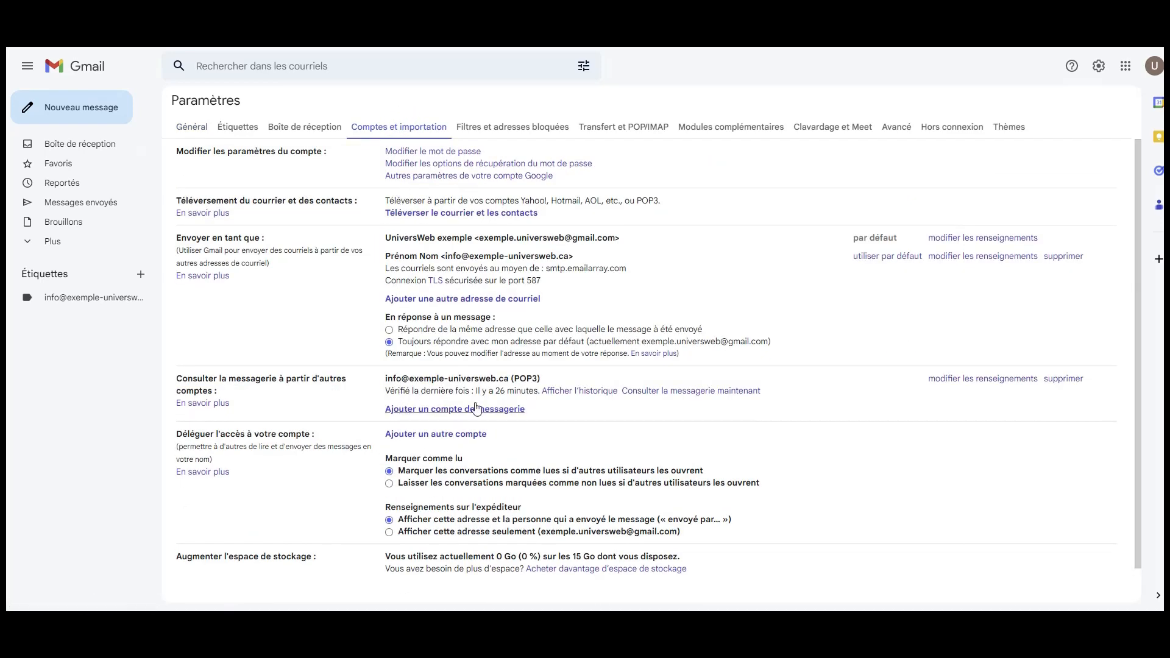
pyautogui.click(684, 393)
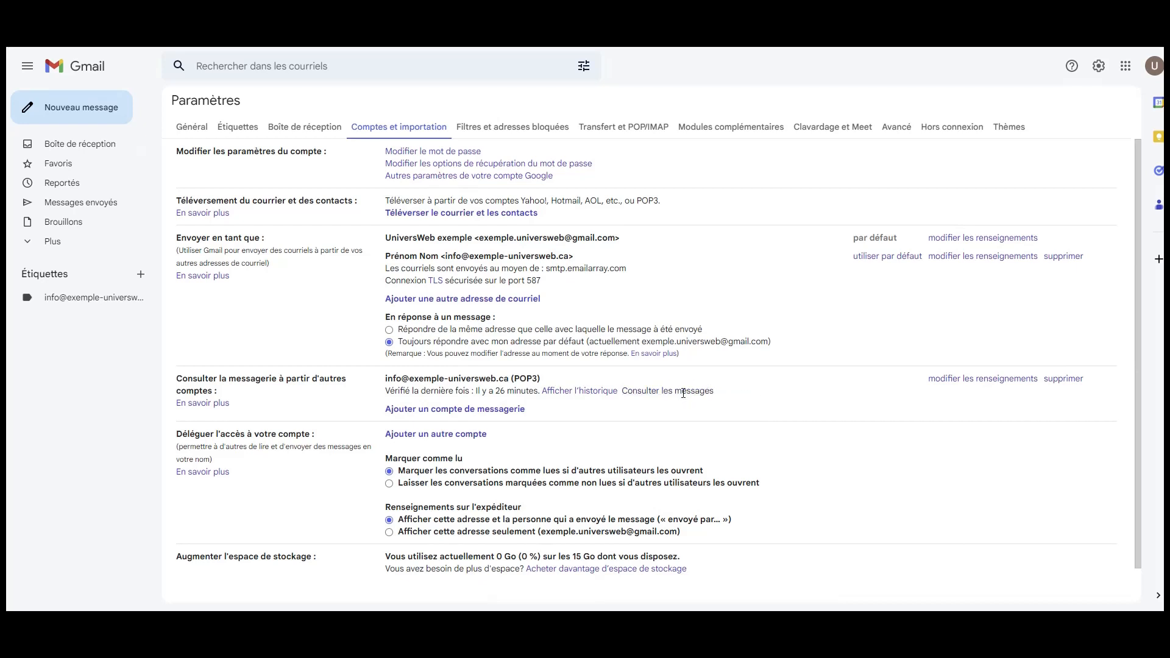